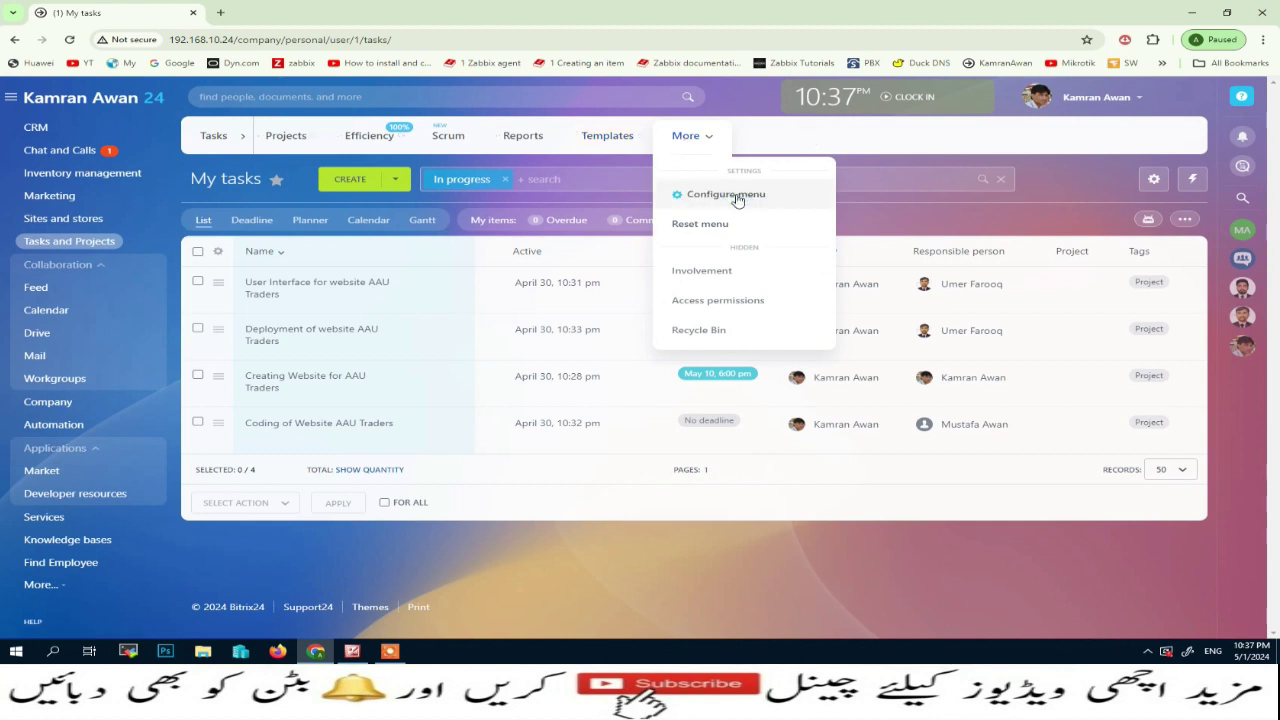
Go to the task templates and start creating a new task template.
click(742, 197)
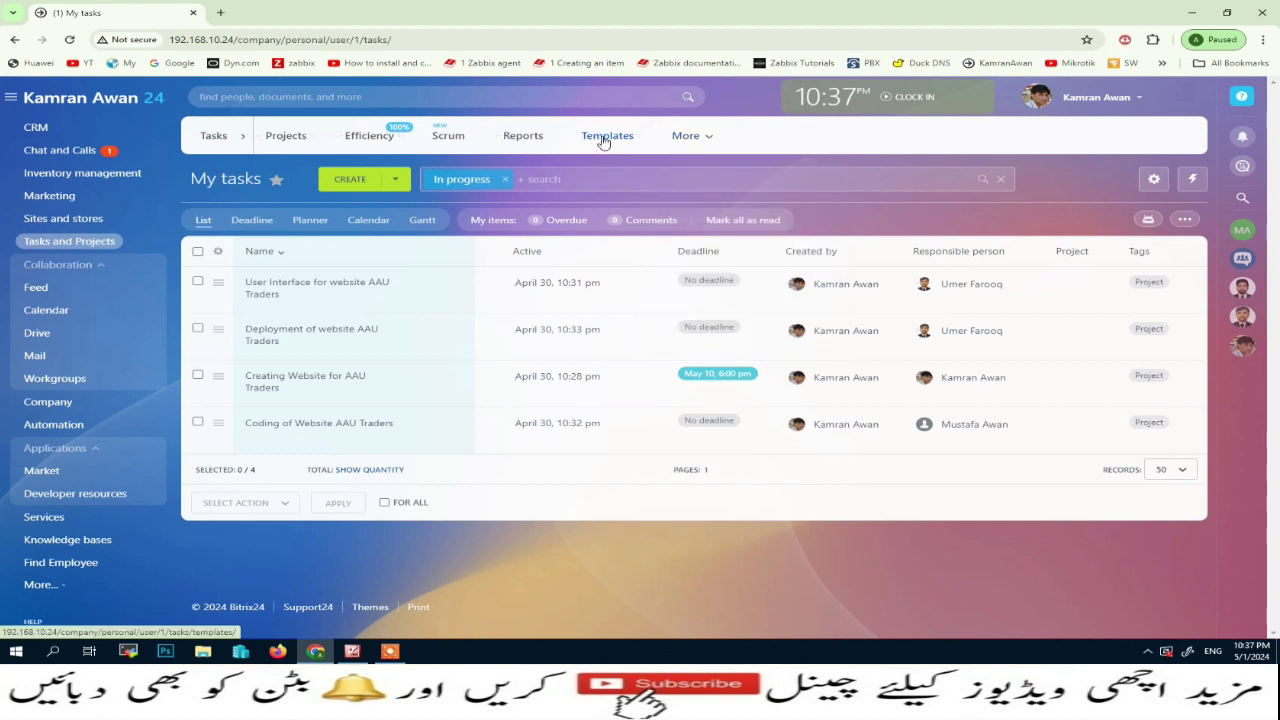
click(603, 141)
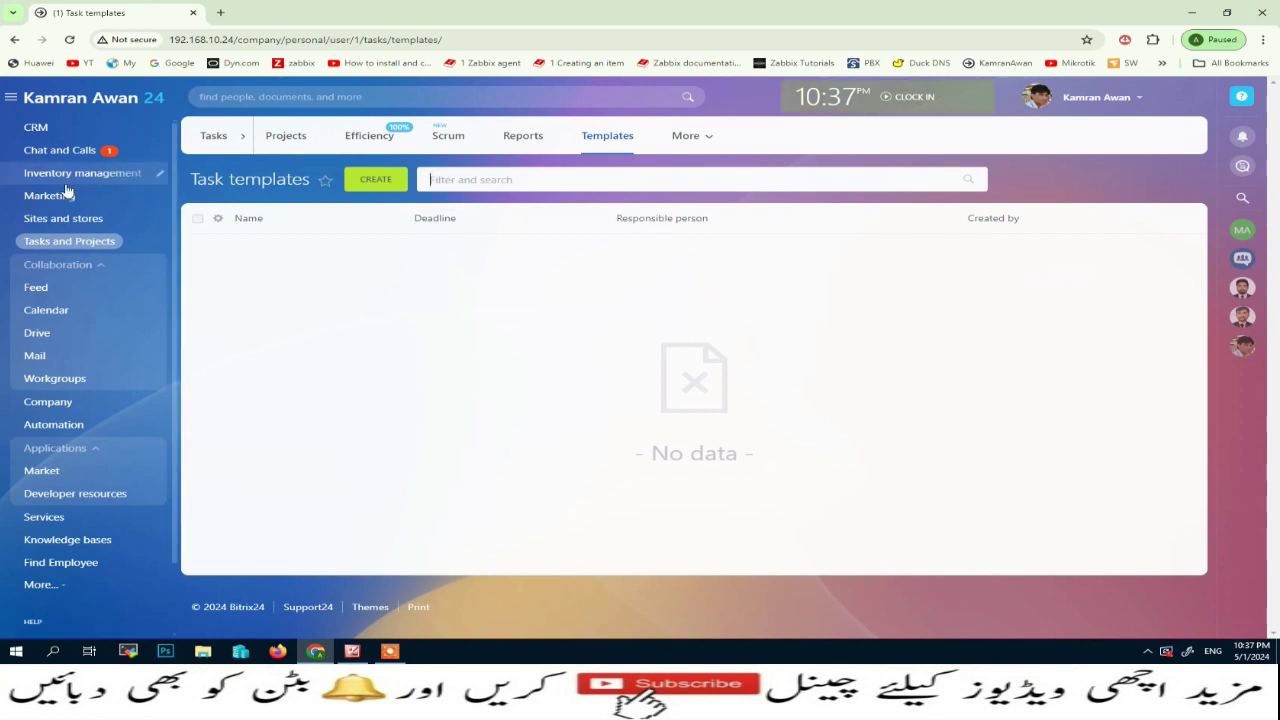
click(375, 183)
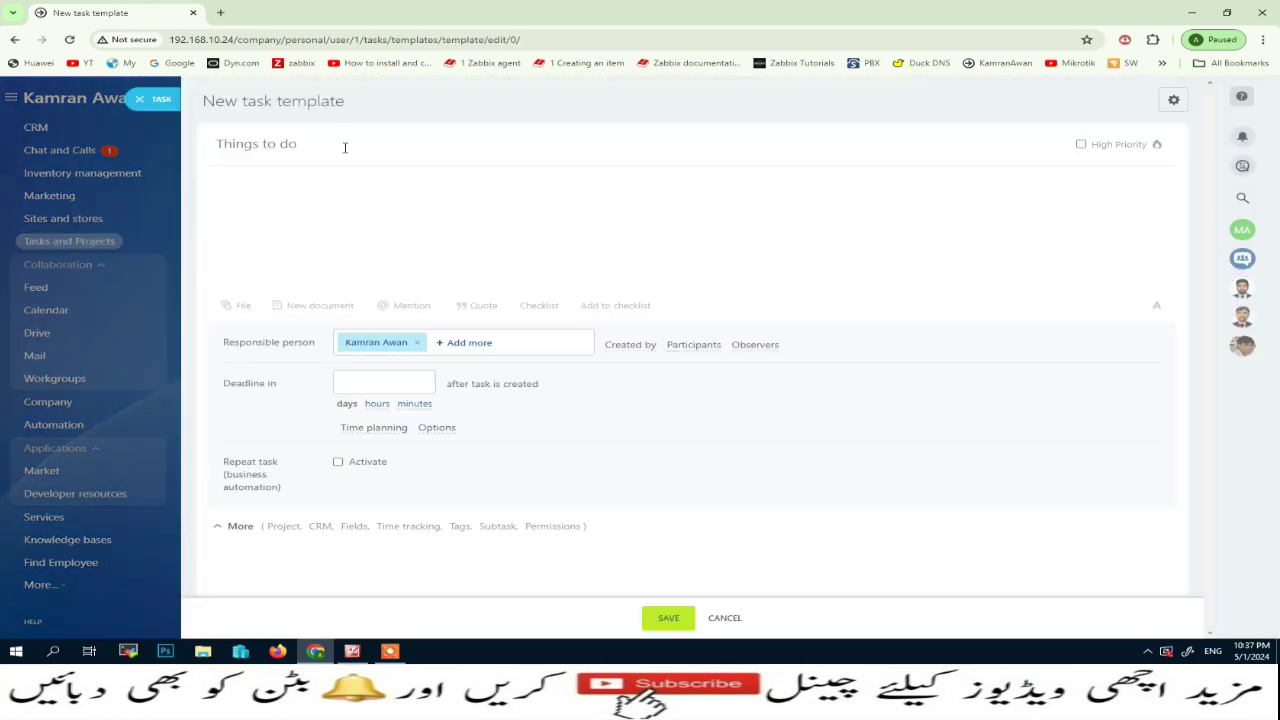
Title the new task template "Creating Website * Company Name Here *", reusing the earlier entry suggested for it.
click(345, 147)
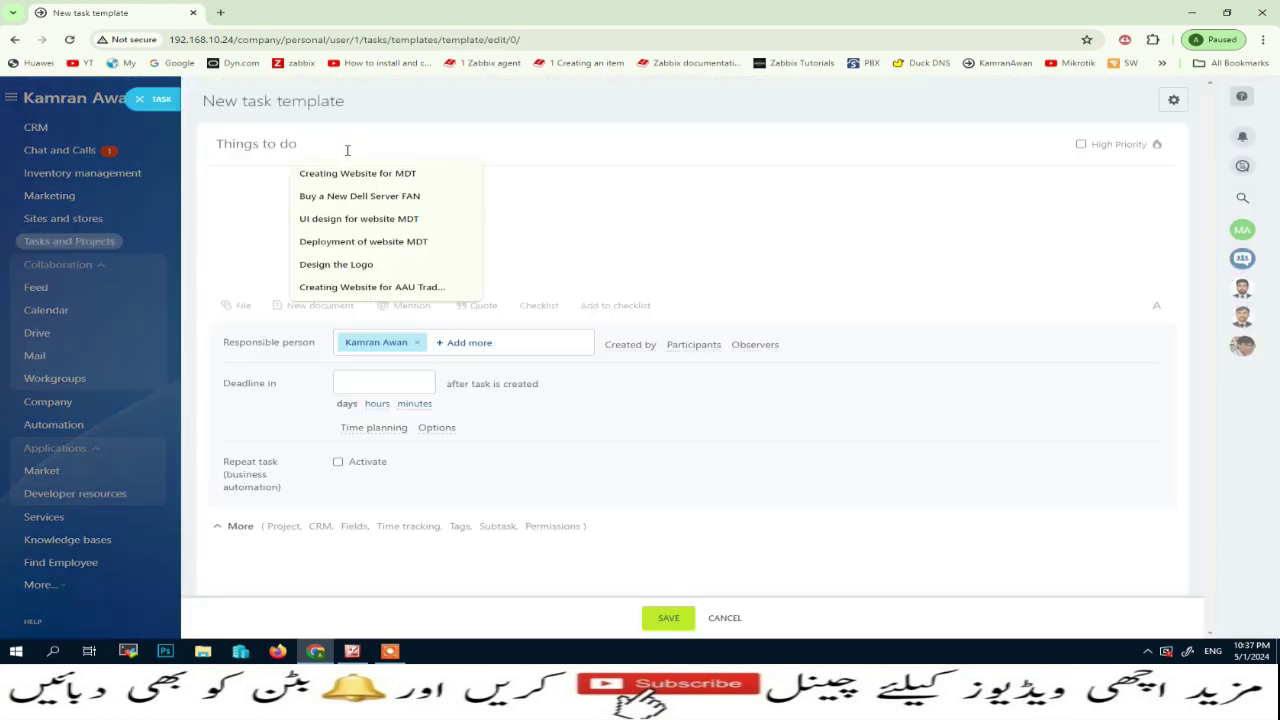
text(Crea)
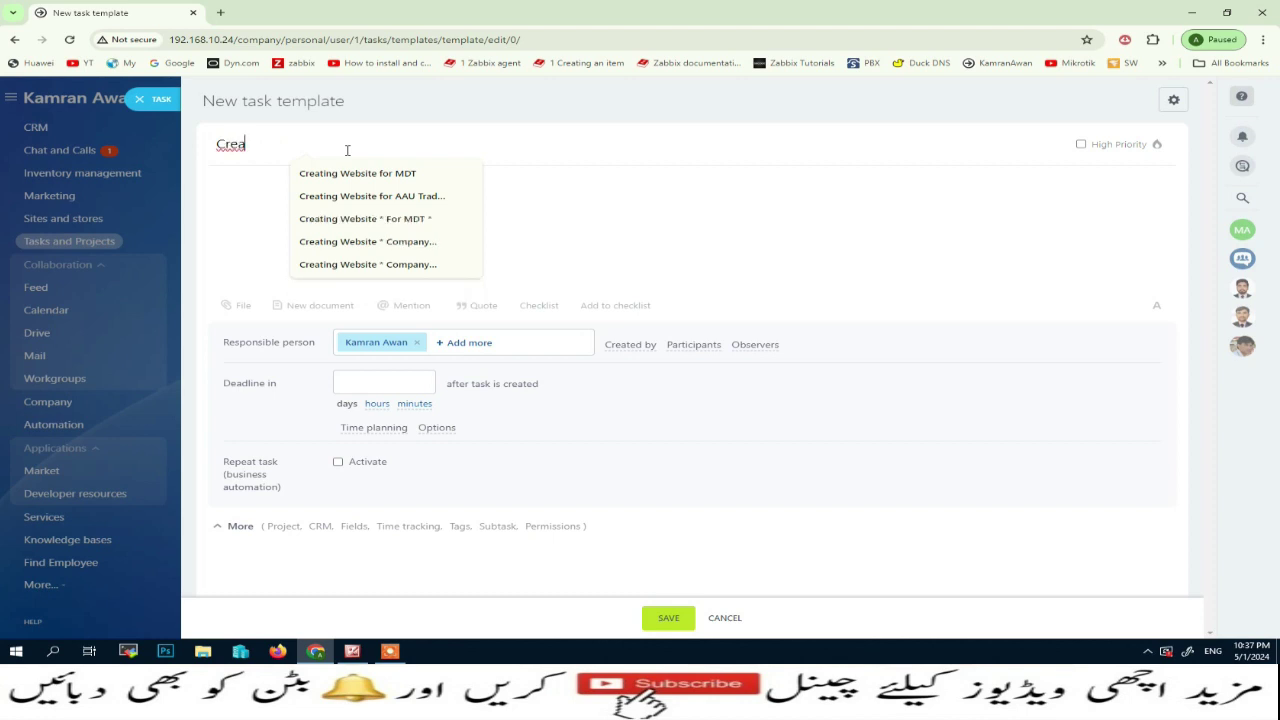
key(Down)
key(Down)
key(Down)
key(Down)
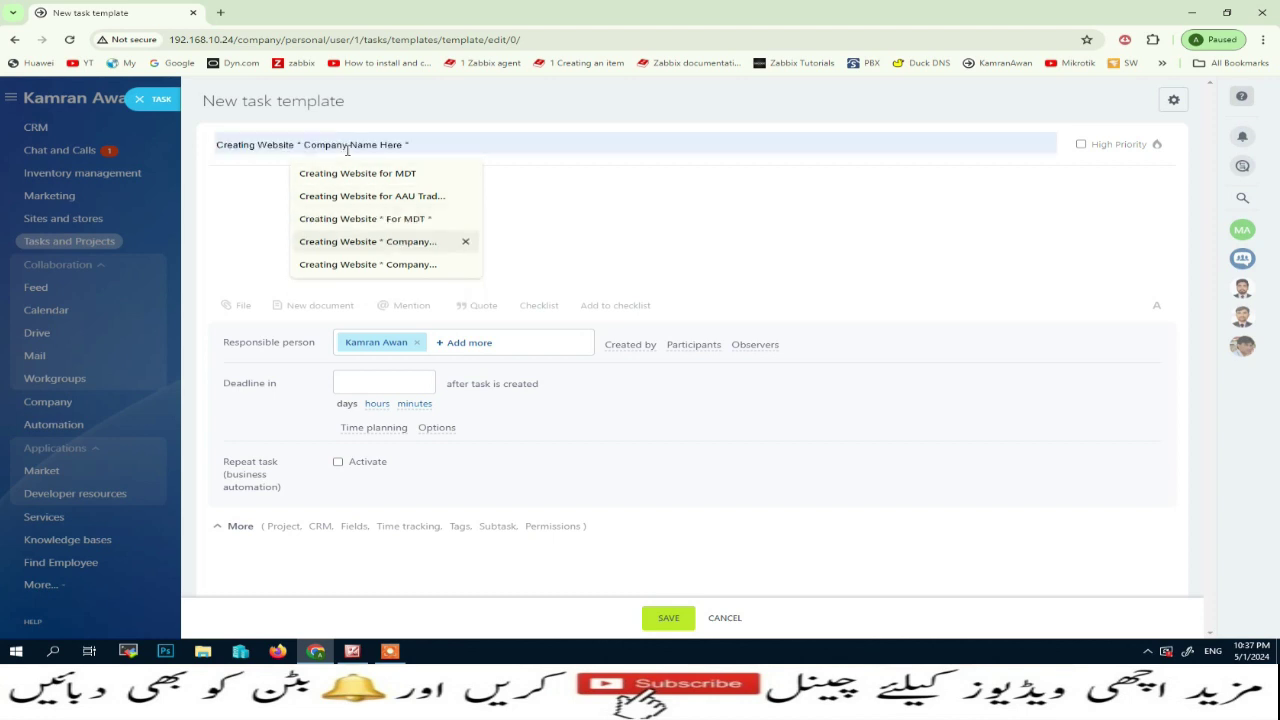
click(407, 245)
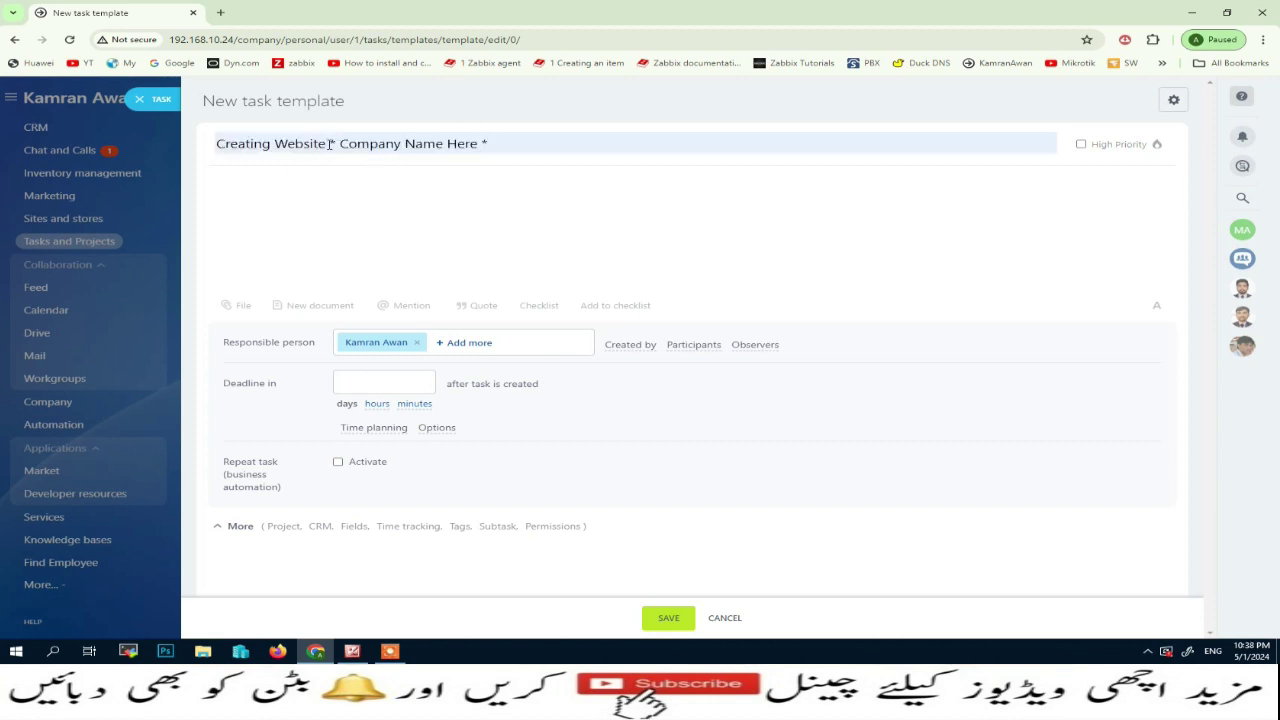
drag(331, 143, 551, 143)
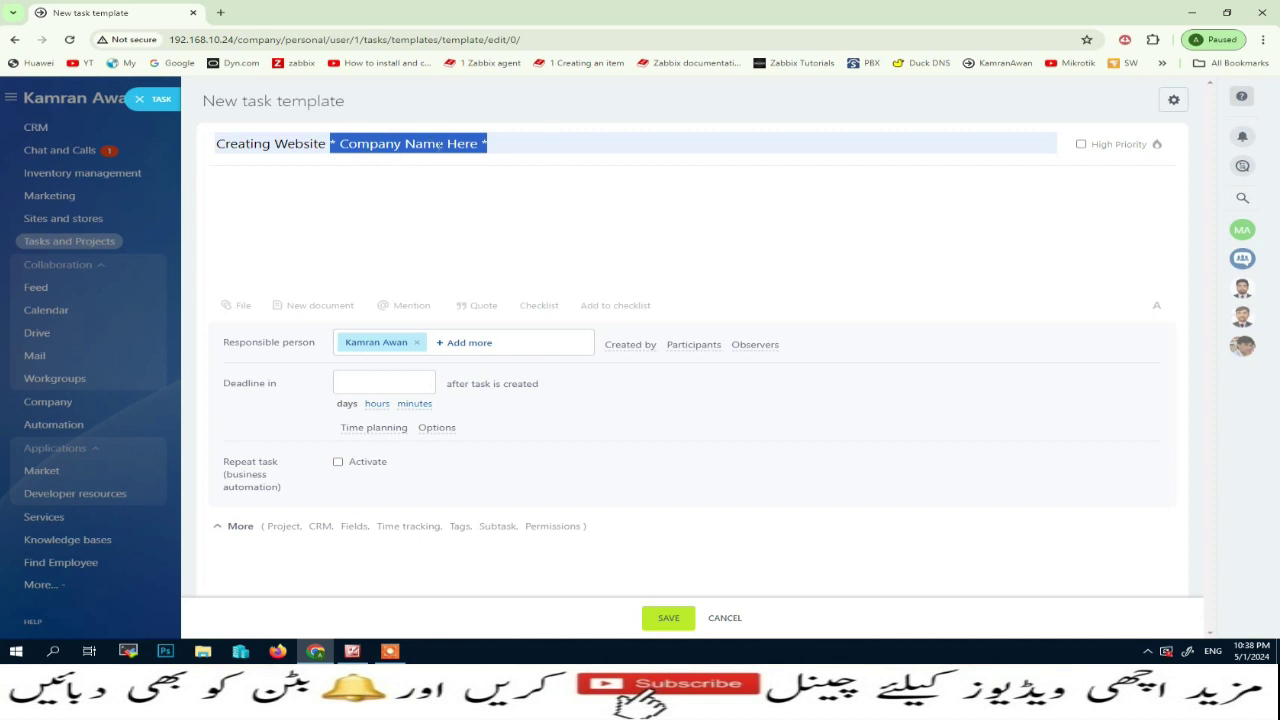
click(434, 181)
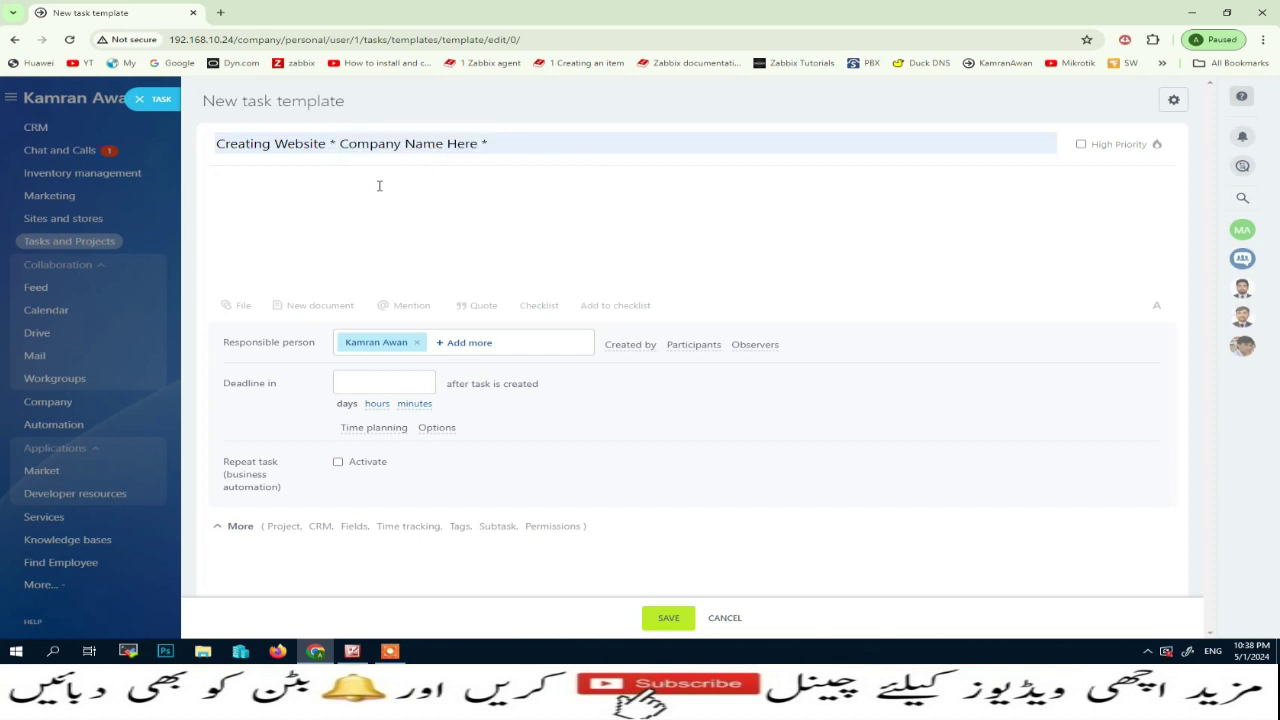
Replace the responsible person with the second suggested employee and set a 10-day deadline that skips weekends and holidays, with a check upon completion.
click(417, 342)
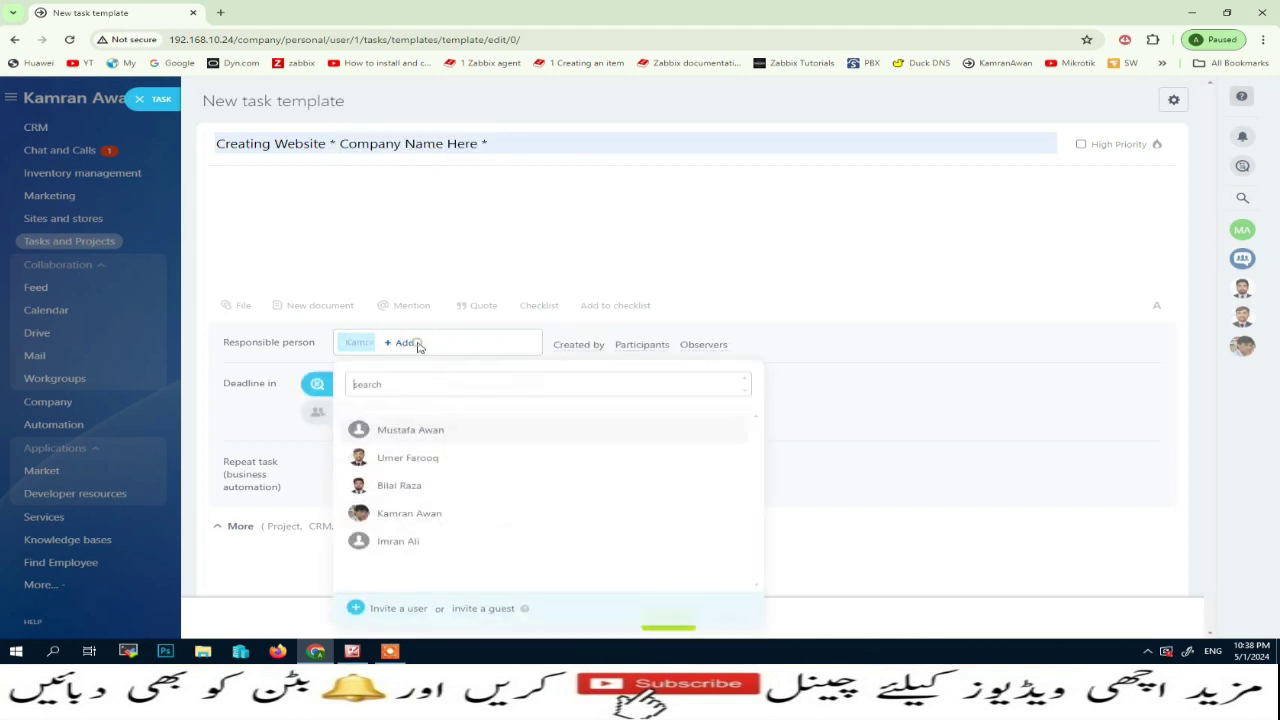
click(392, 459)
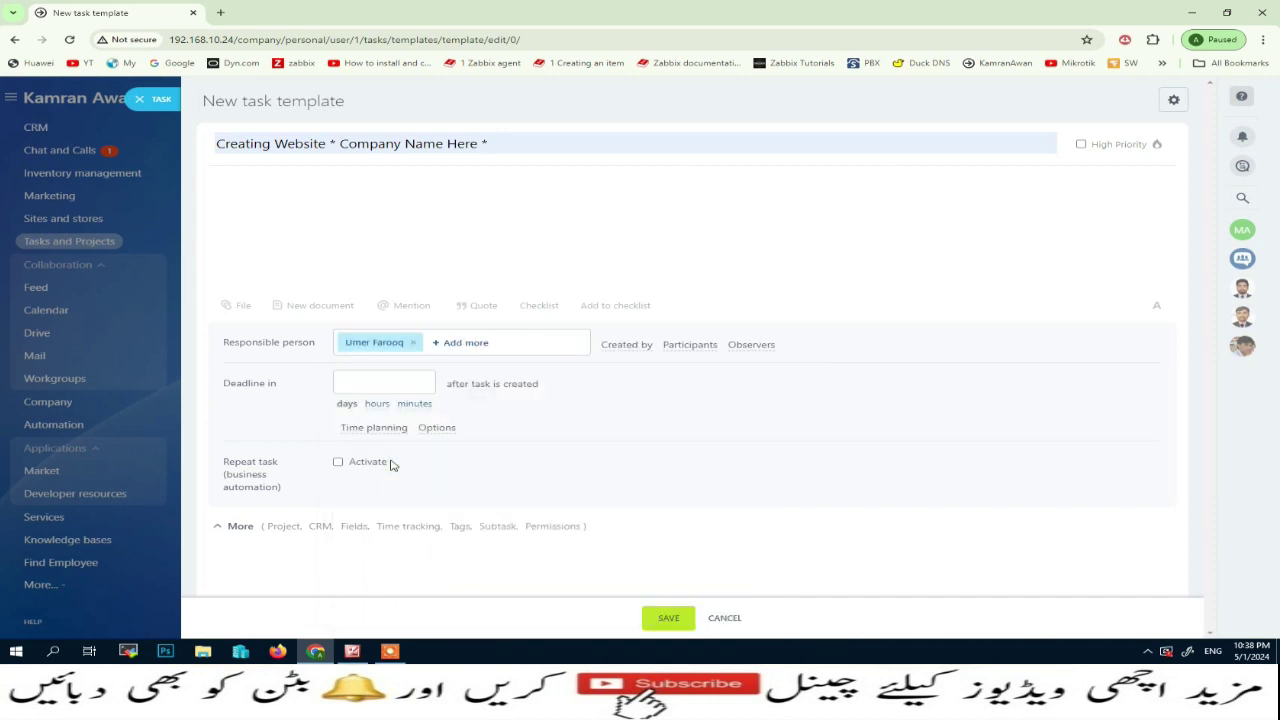
click(375, 388)
click(447, 430)
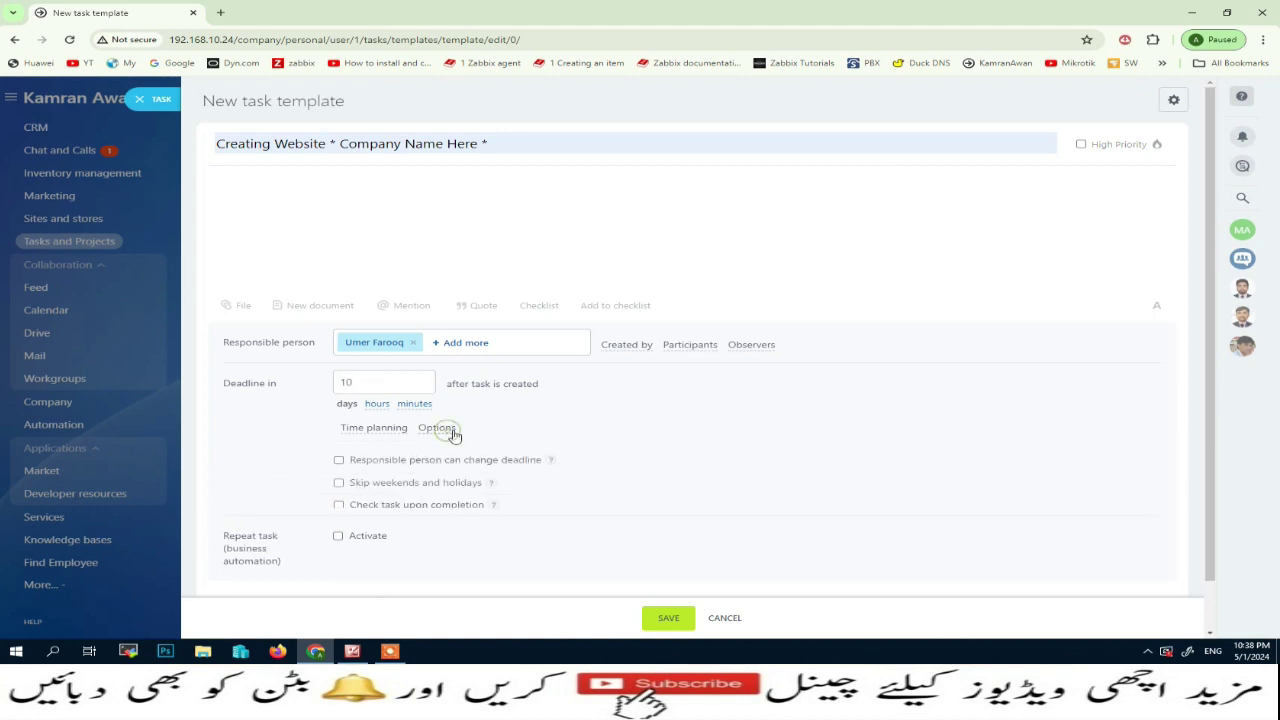
scroll(470, 433, down, 1)
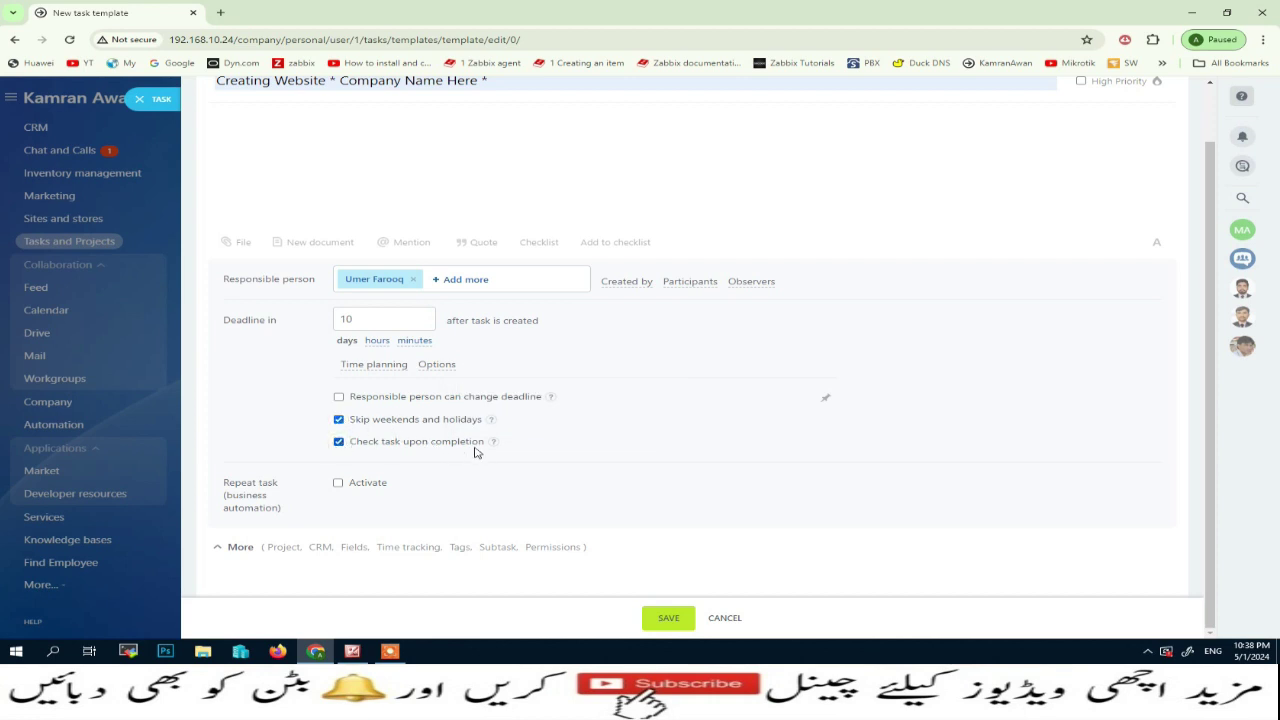
Expand the template's additional settings and open the tag selection.
click(237, 551)
scroll(394, 508, down, 4)
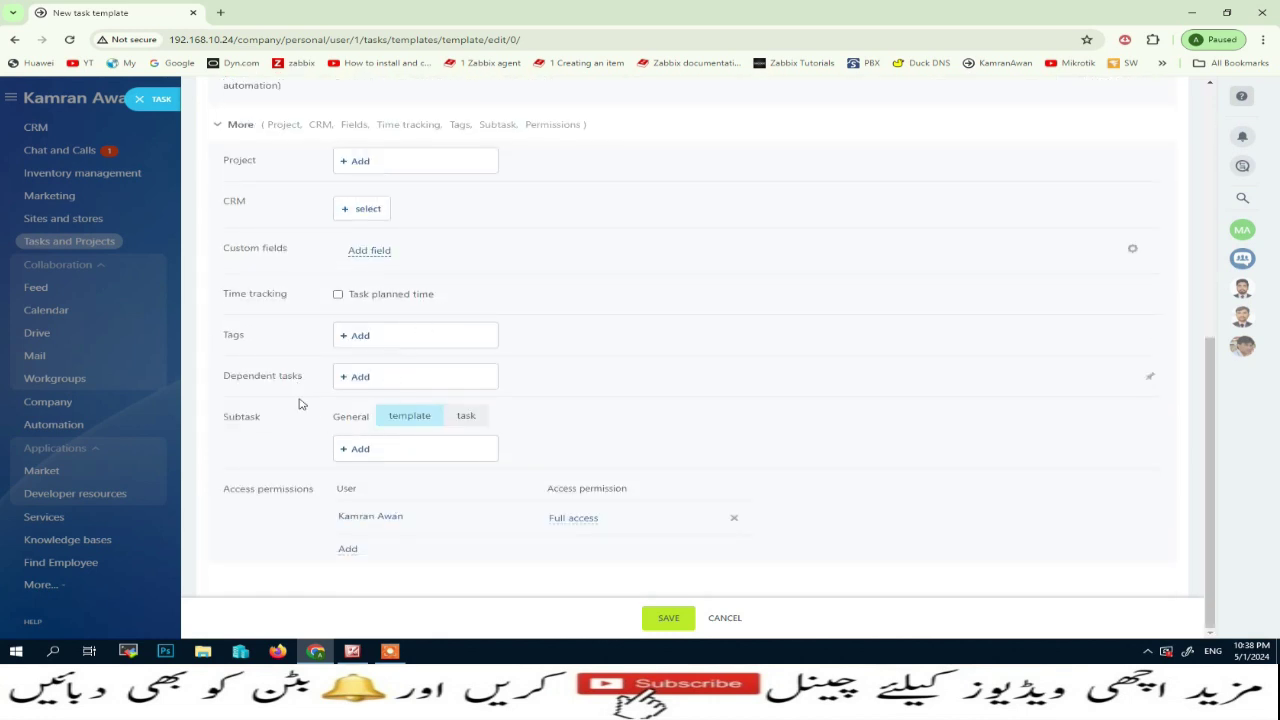
click(360, 336)
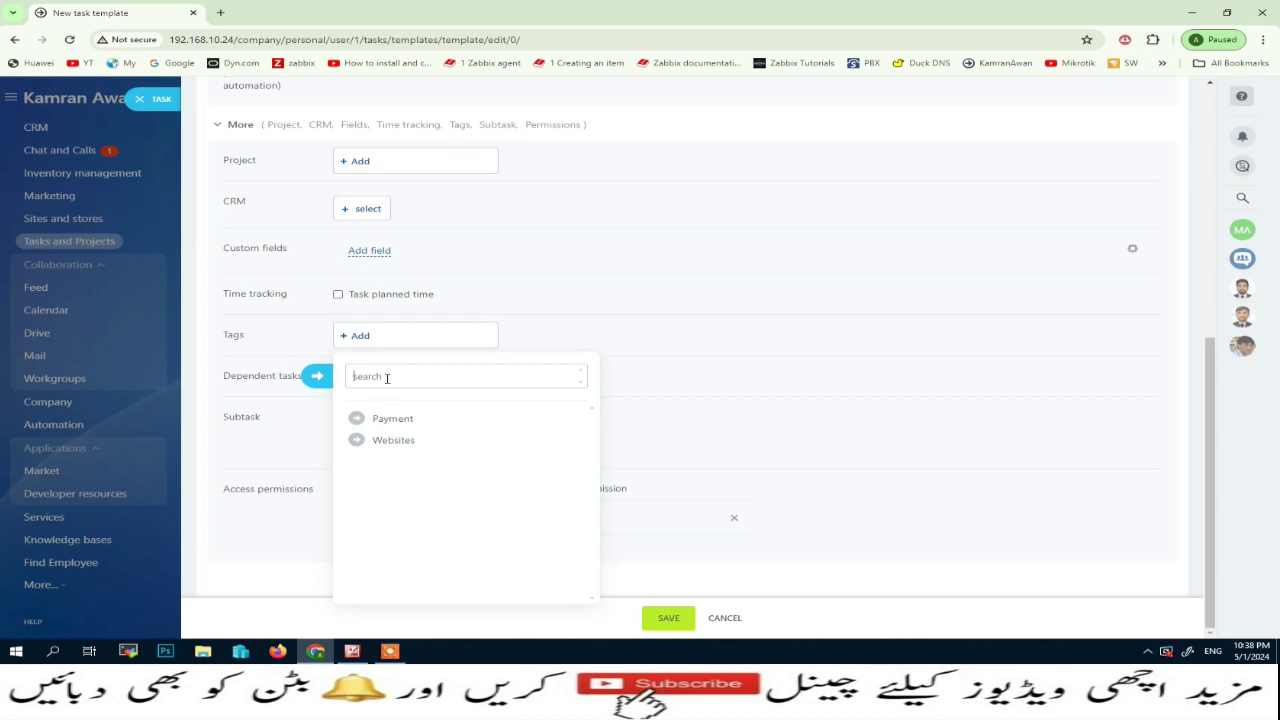
text(xyz)
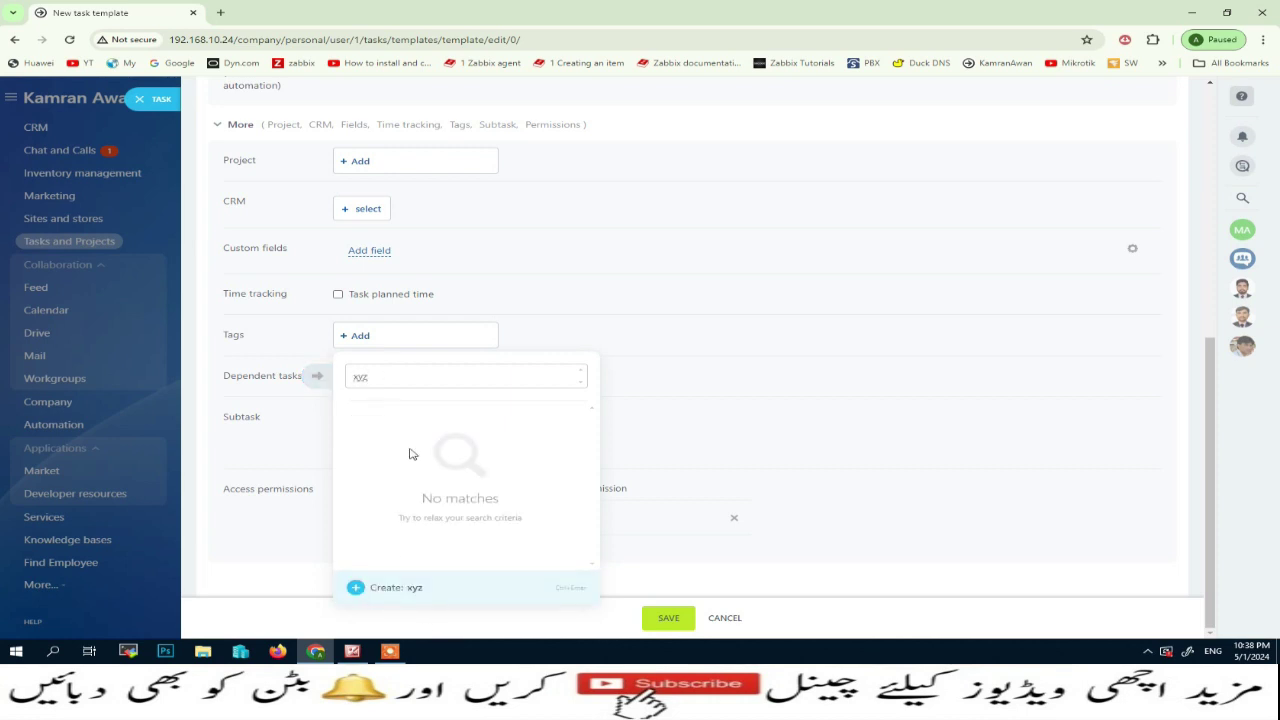
key(BackSpace)
key(BackSpace)
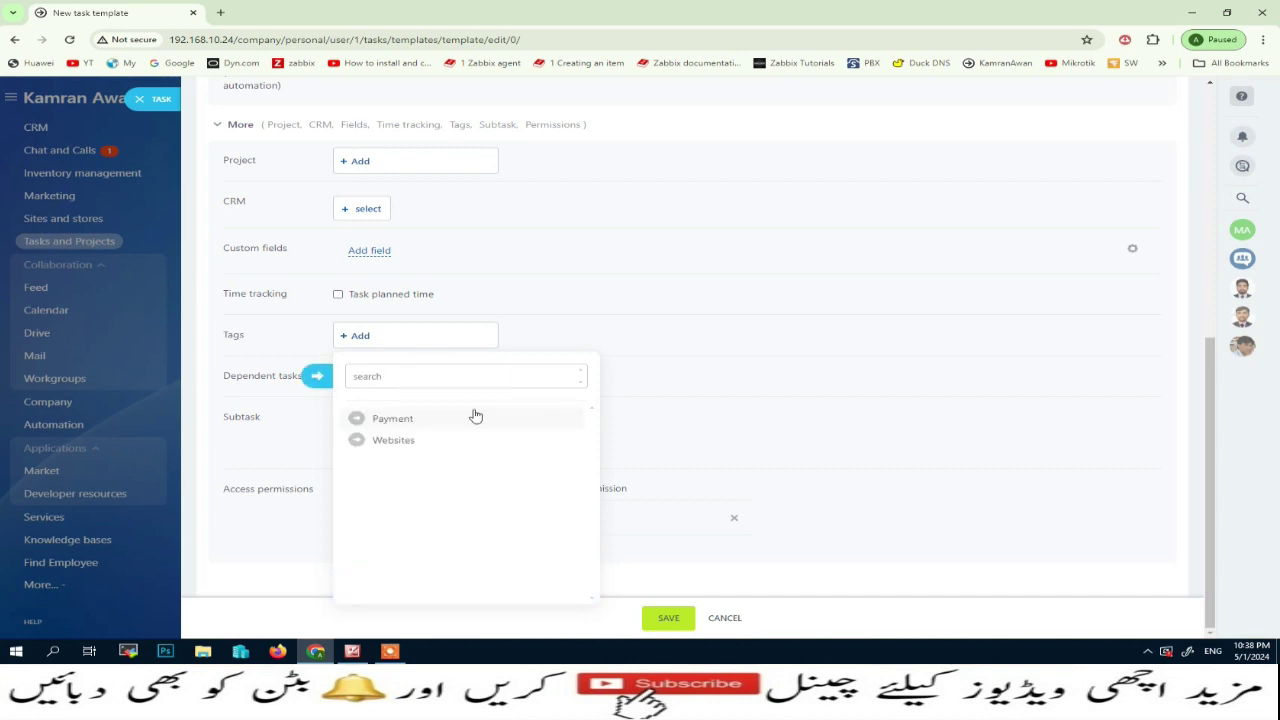
Add the existing Websites tag to the template and save the template.
click(389, 445)
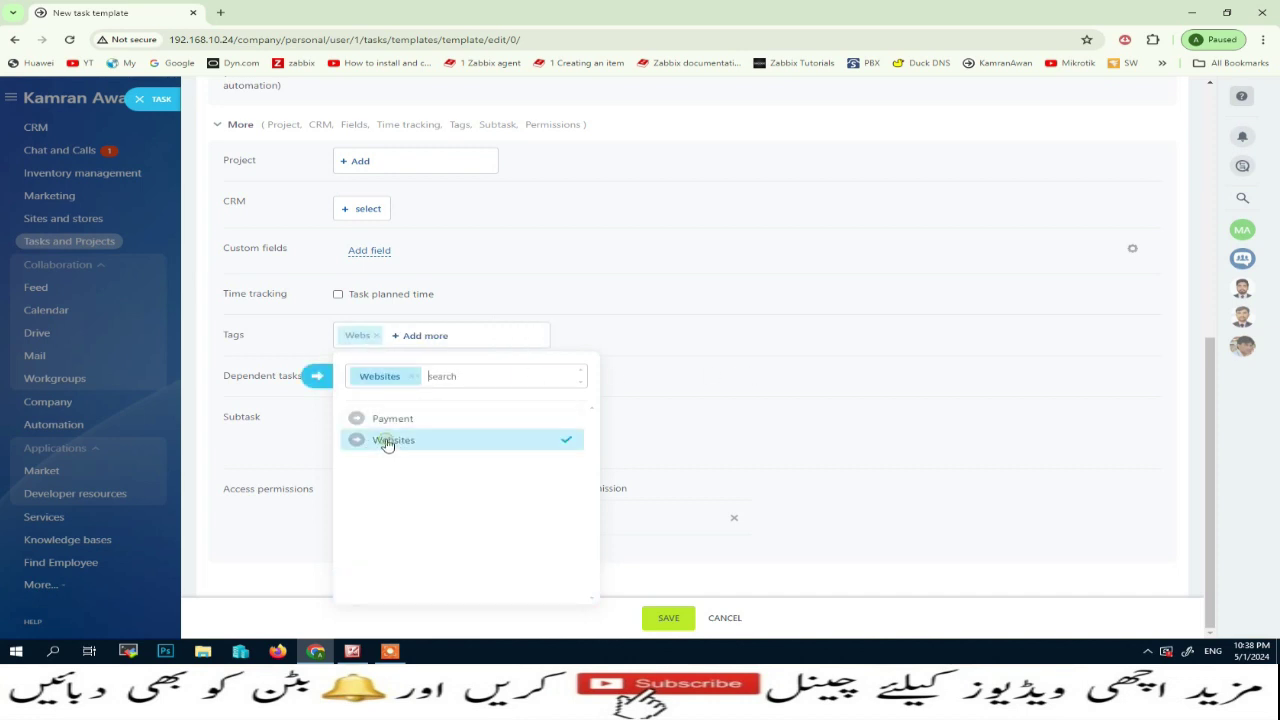
click(758, 443)
scroll(780, 437, up, 5)
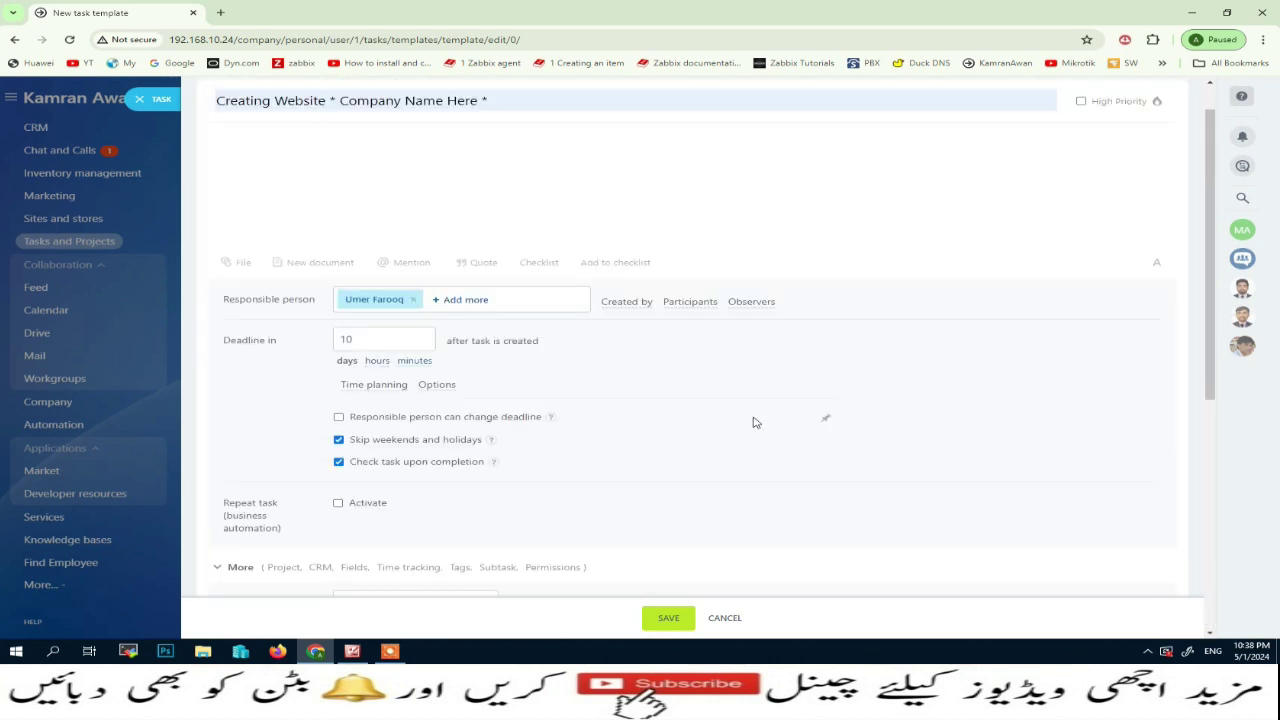
scroll(736, 418, down, 1)
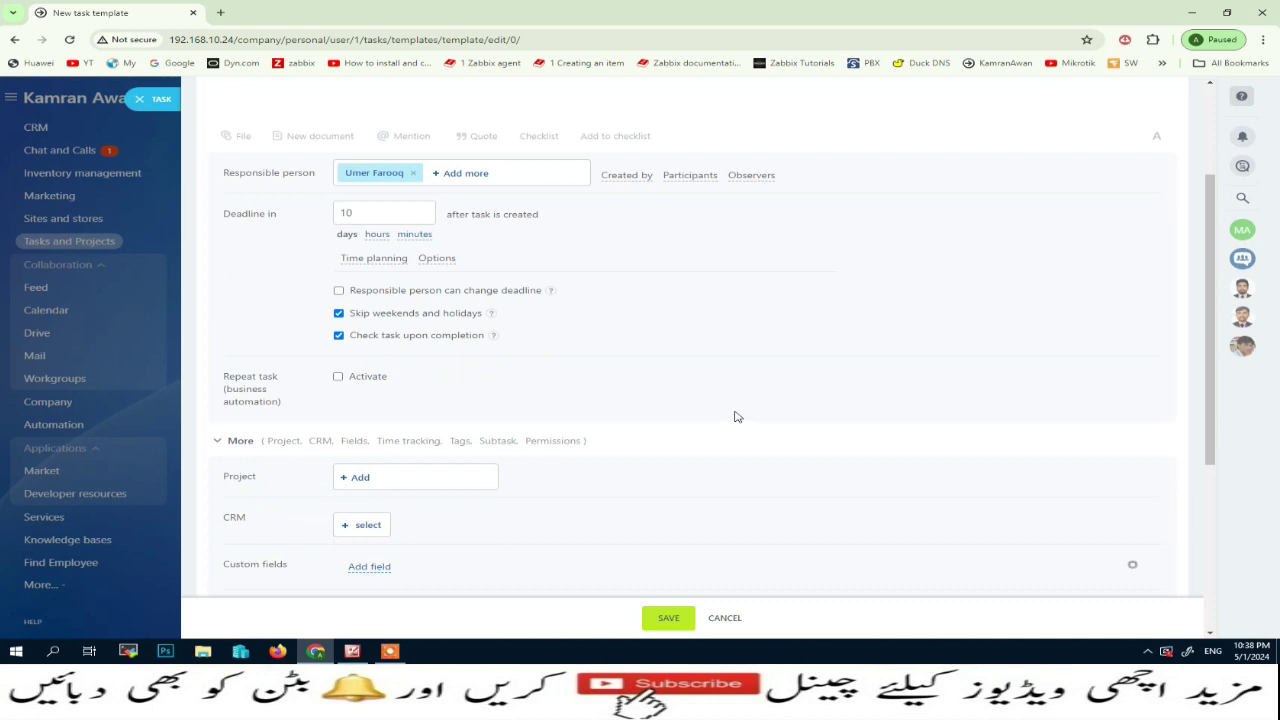
click(669, 620)
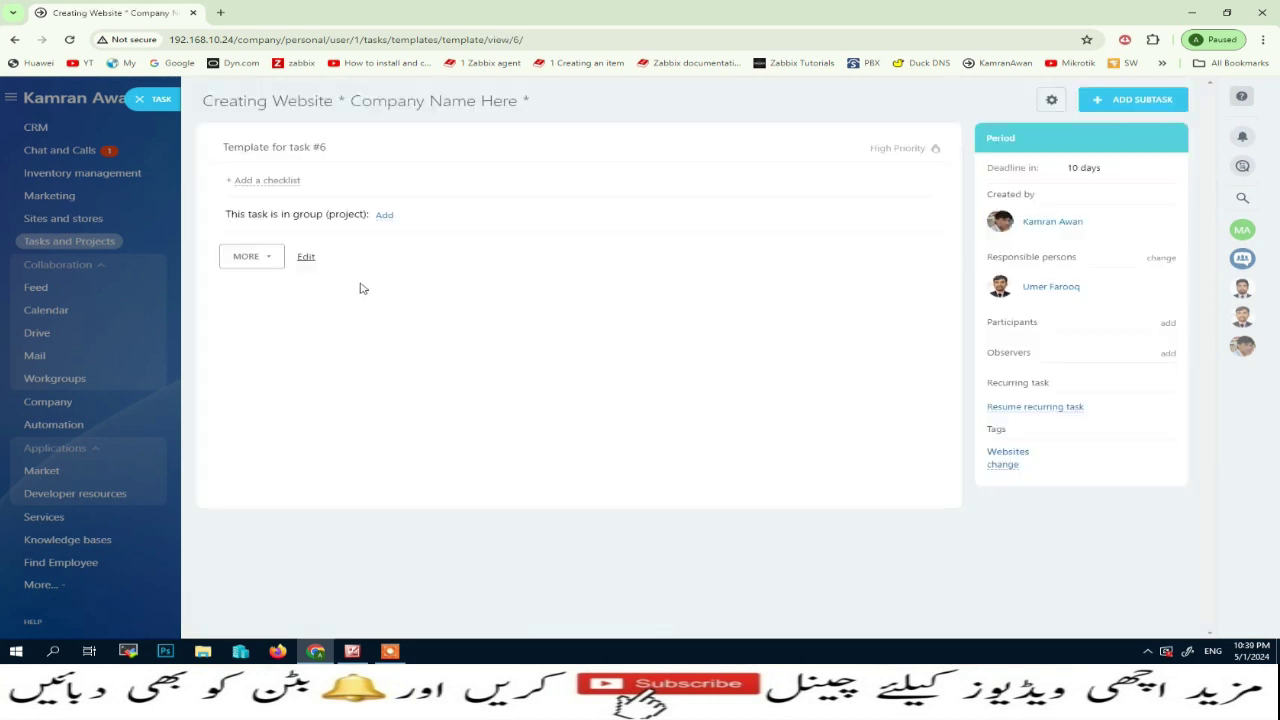
Edit the saved template to give its responsible person full access in the access permissions, and save the change.
click(306, 257)
scroll(455, 358, down, 1)
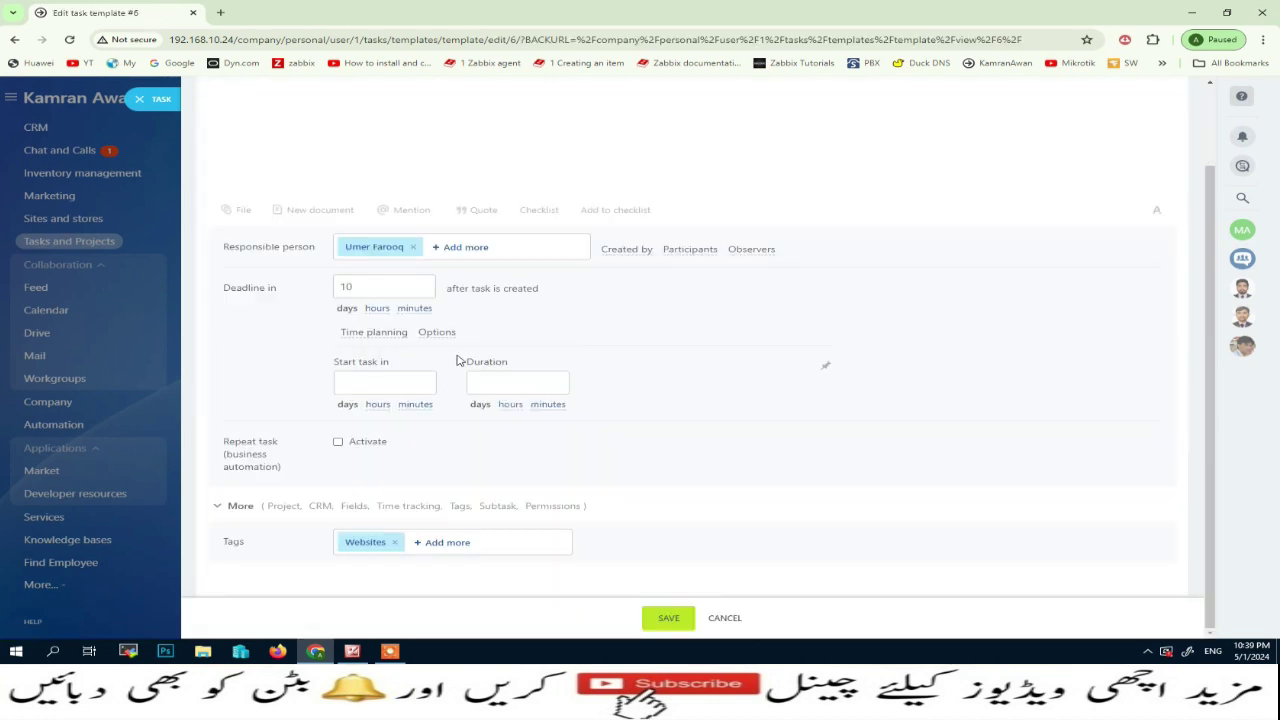
click(240, 507)
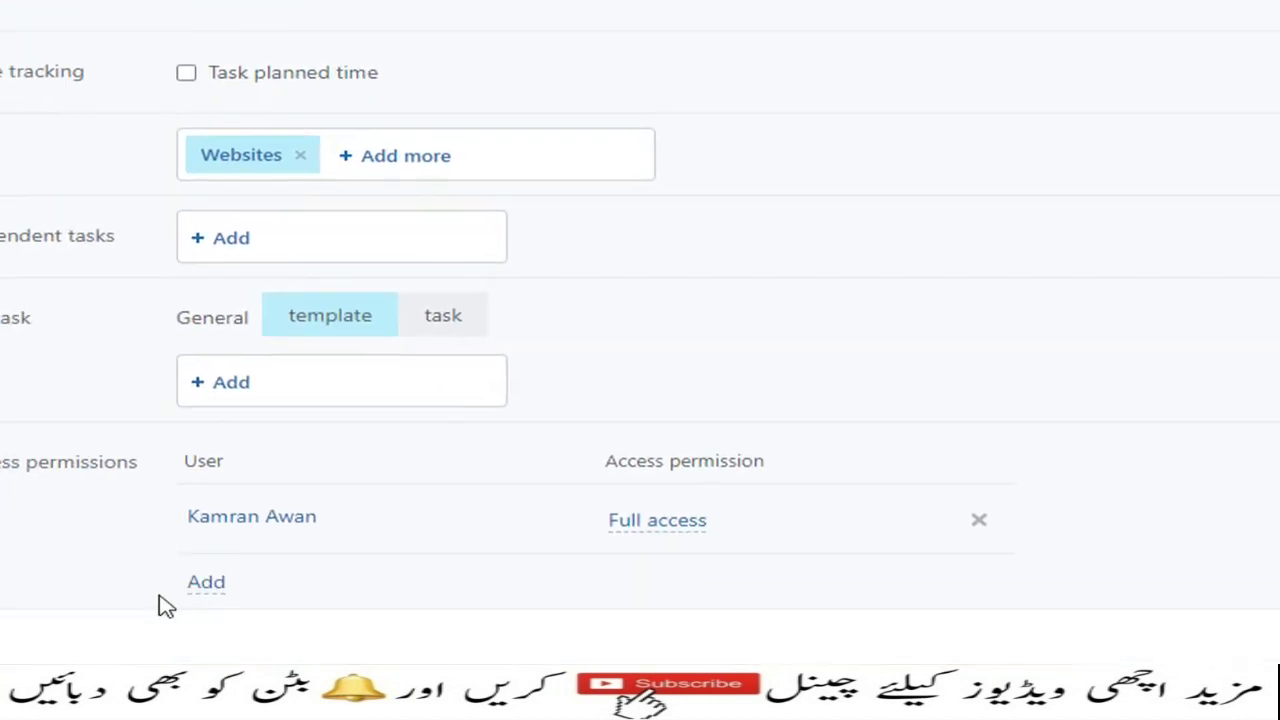
drag(111, 405, 288, 407)
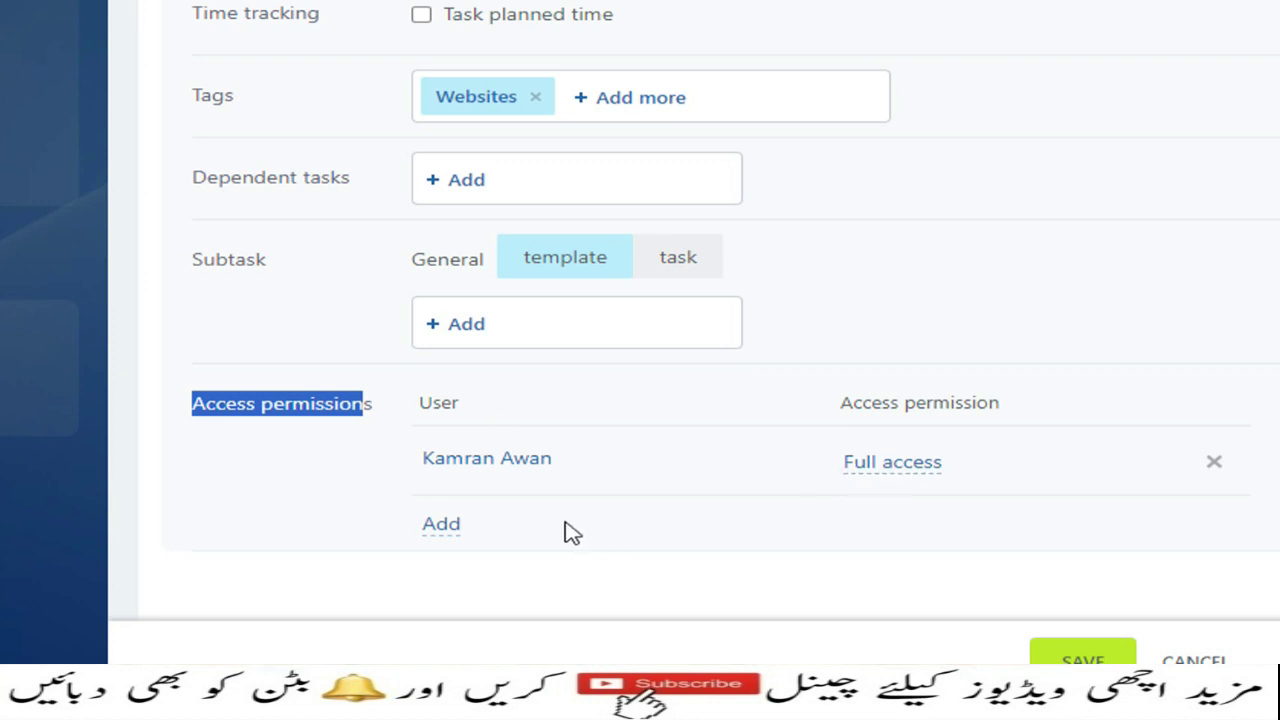
click(441, 525)
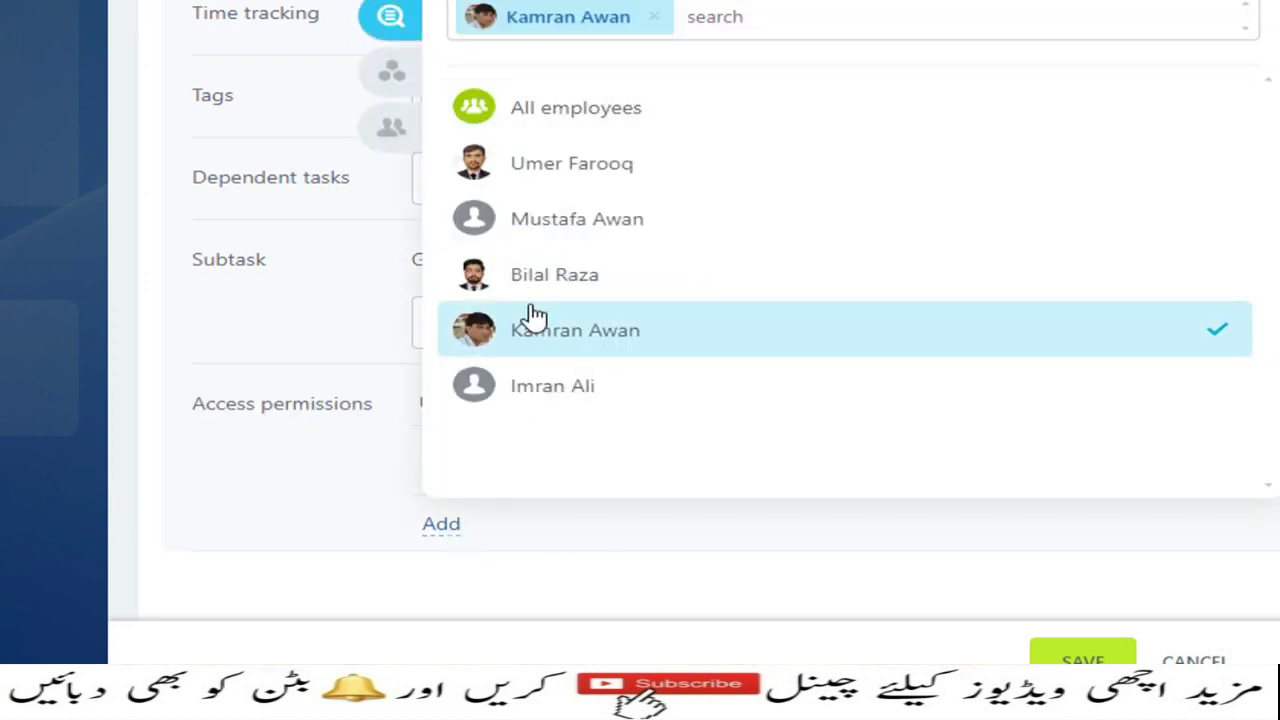
click(598, 166)
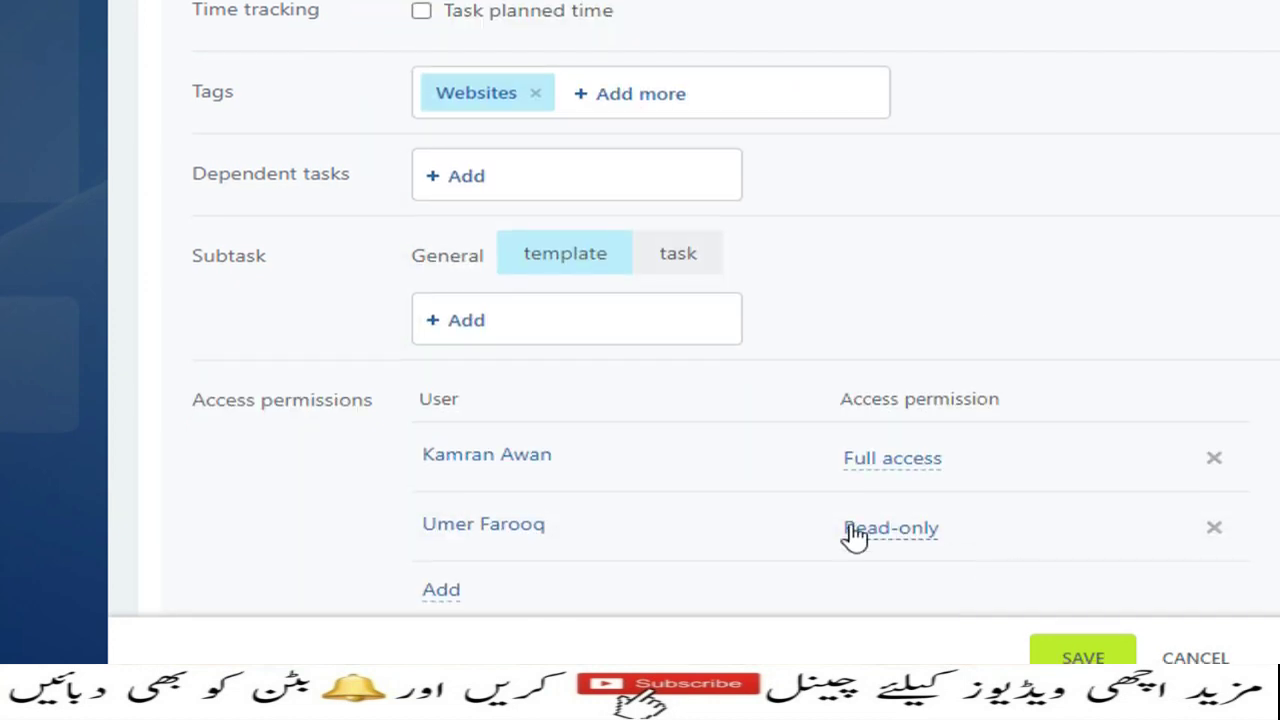
click(891, 530)
click(888, 629)
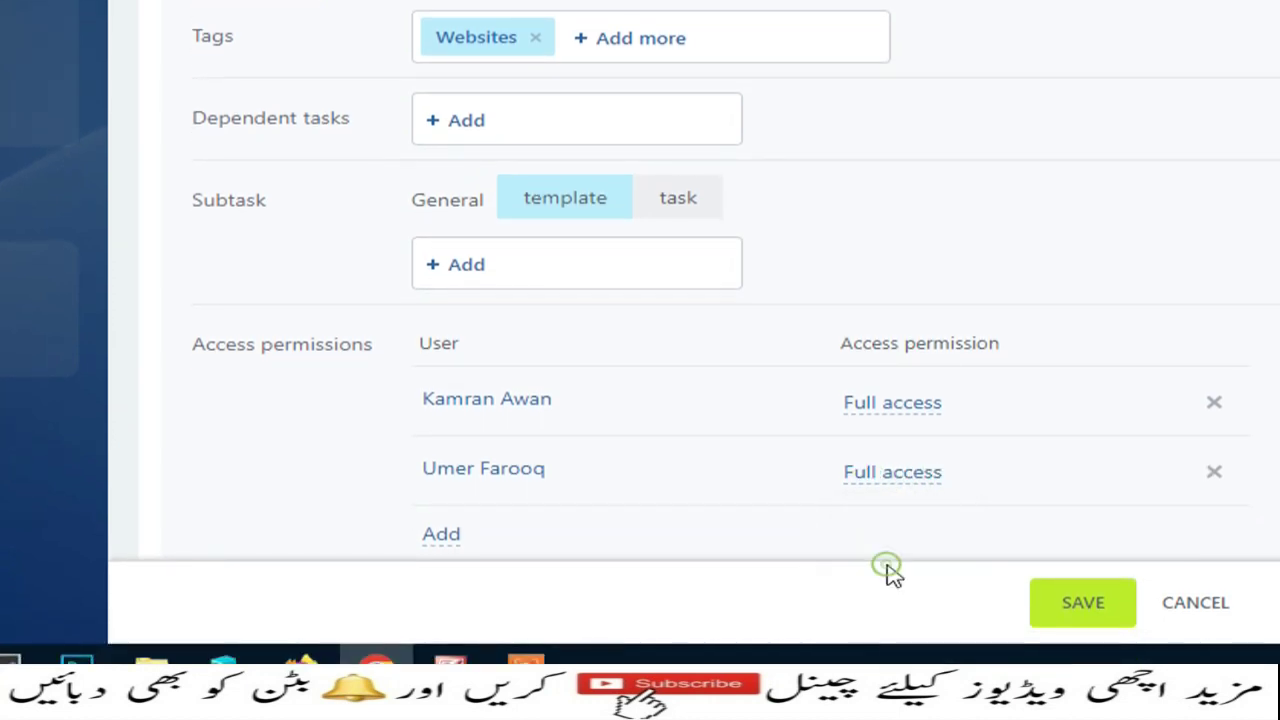
click(1077, 605)
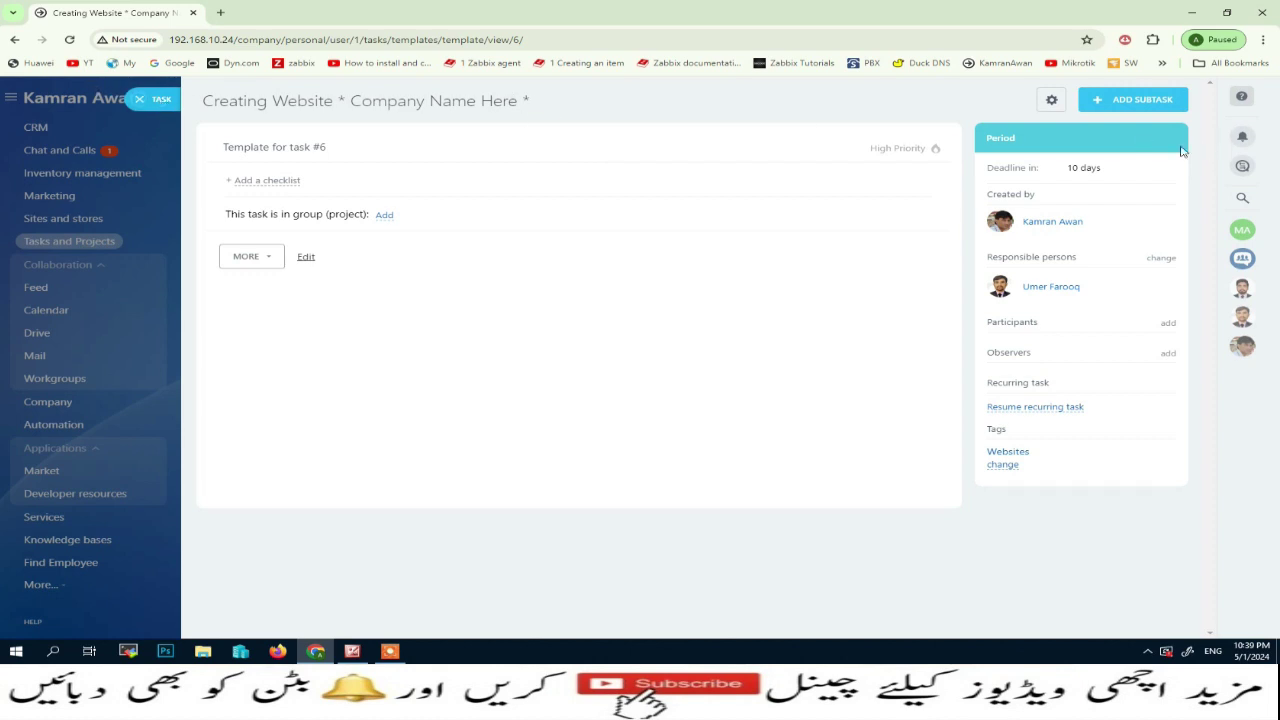
Add a subtask to the template and fill its title with the earlier entry "User Interface for website AAU Traders".
click(1133, 106)
click(343, 145)
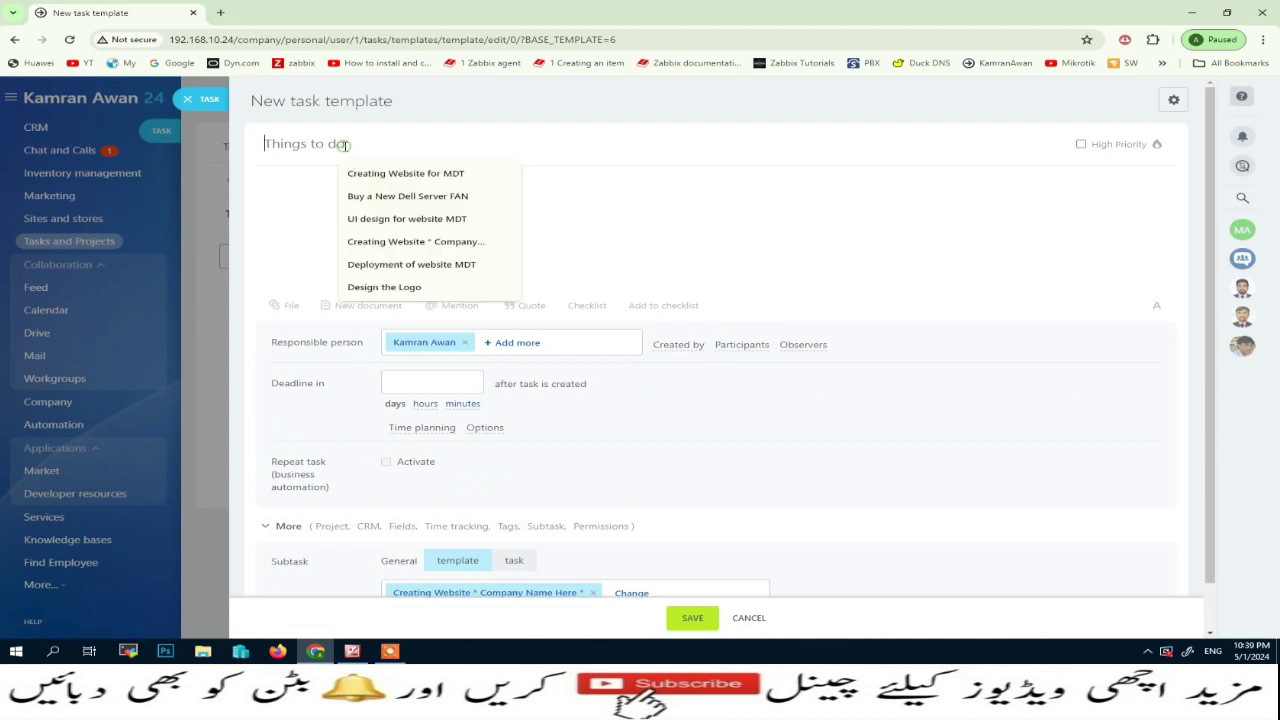
text(us)
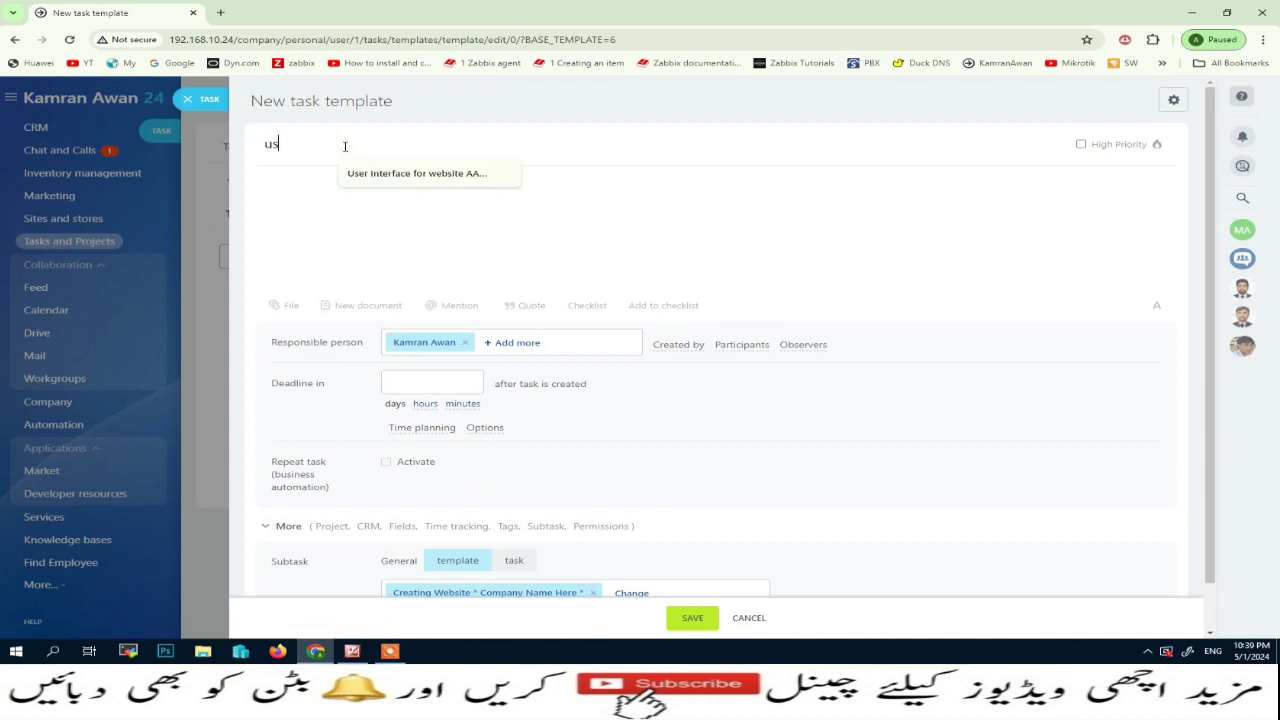
text(er)
key(Down)
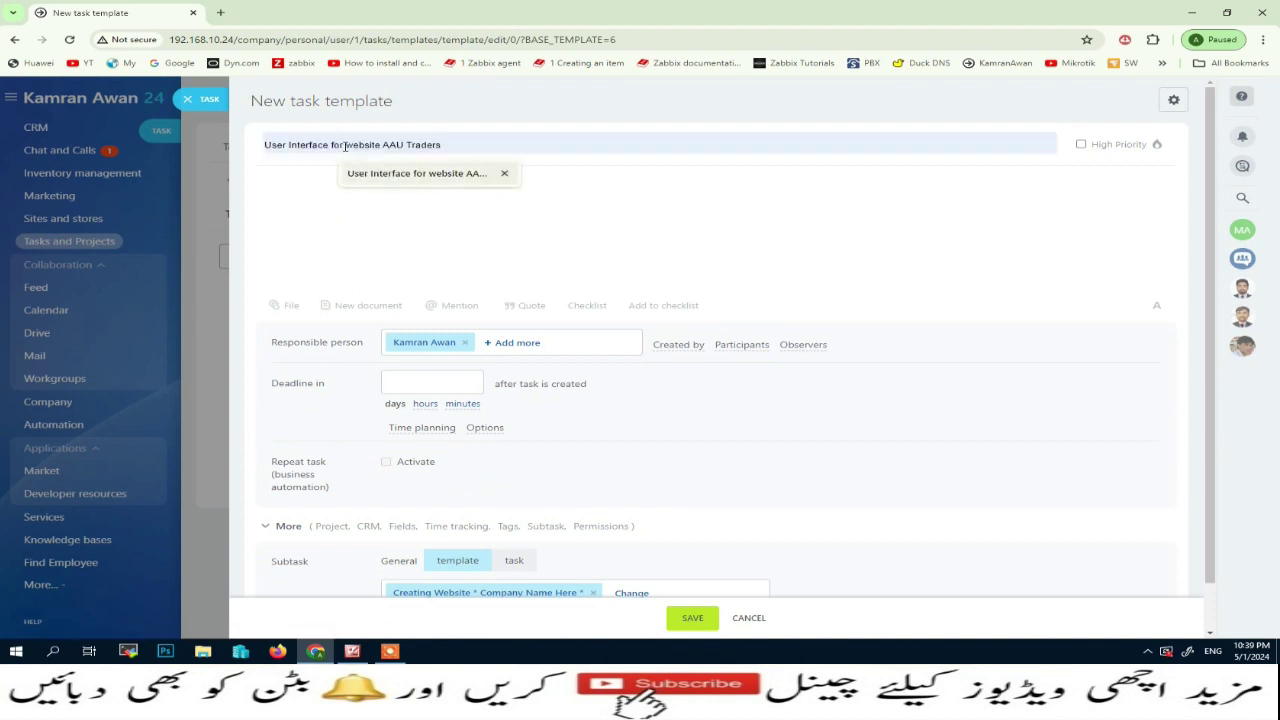
key(Up)
key(BackSpace)
key(BackSpace)
key(Down)
click(444, 183)
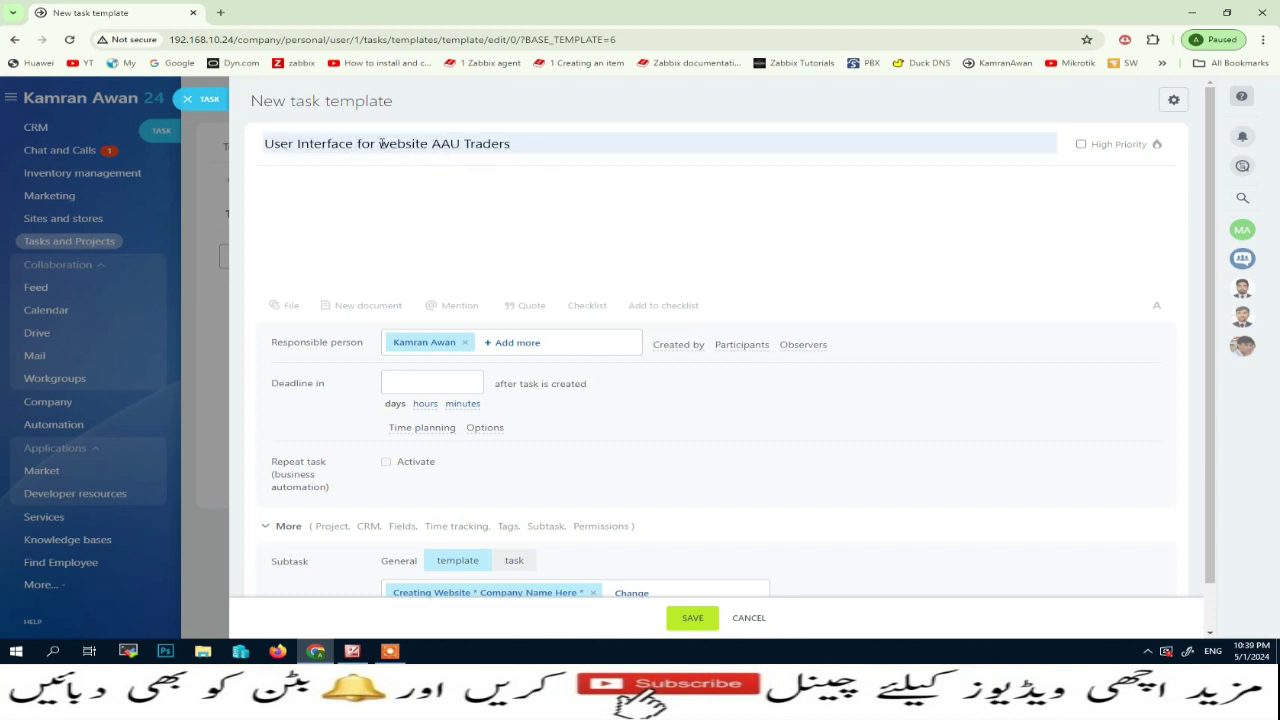
Replace everything after "User Interface" in the subtask title with "* Company Name Here *".
drag(379, 144, 451, 144)
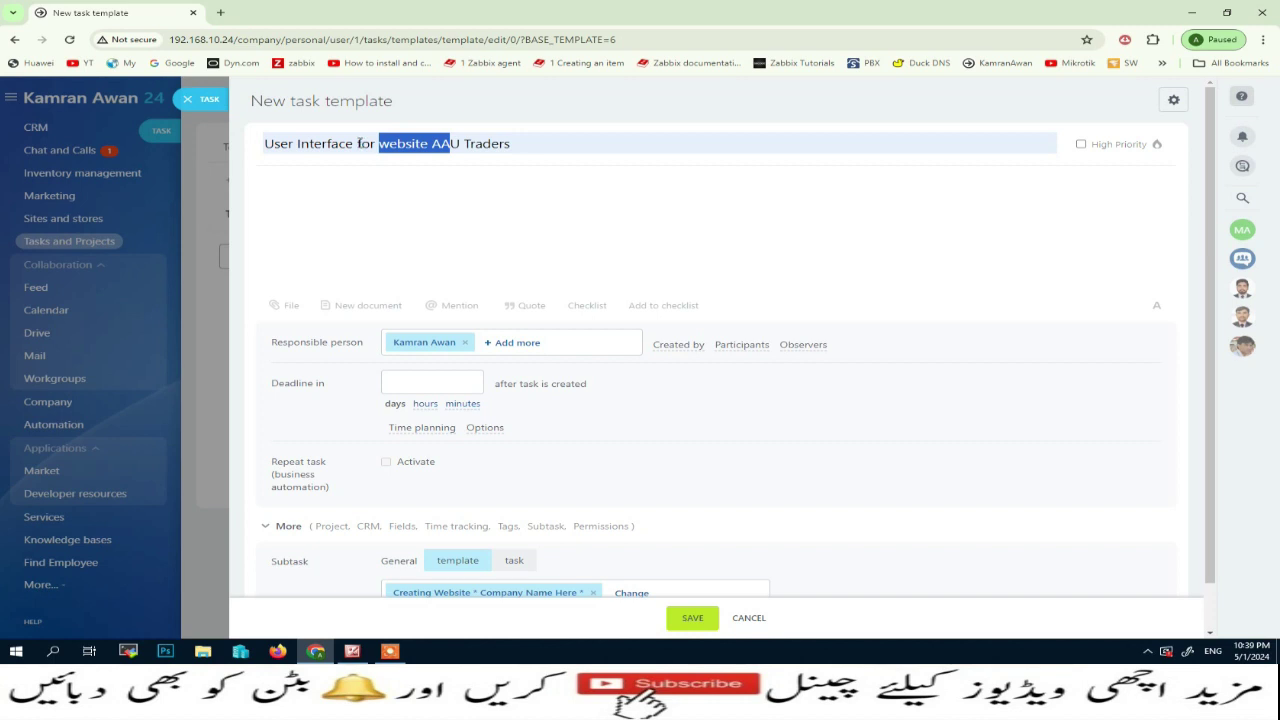
drag(358, 144, 659, 140)
text(* Company Name Here *)
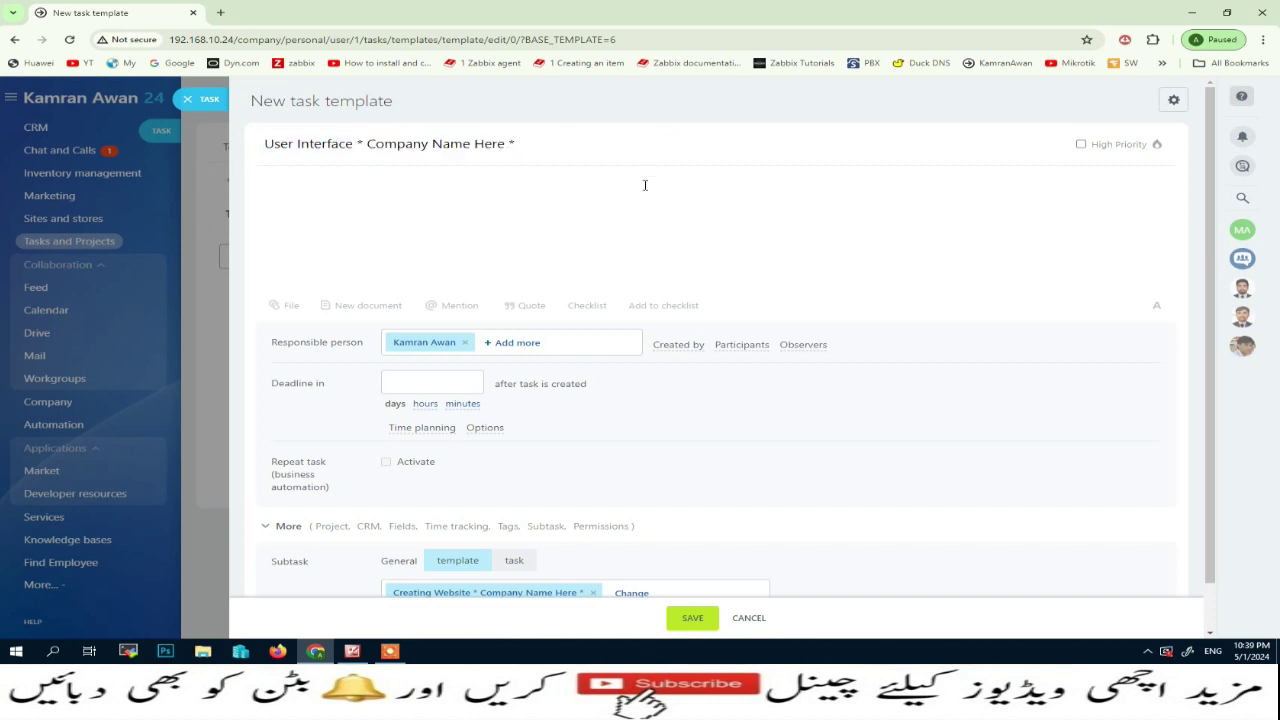
Reassign the User Interface subtask template to the parent template's responsible person, with a 3-day deadline, weekends and holidays skipped, and a completion check.
click(464, 343)
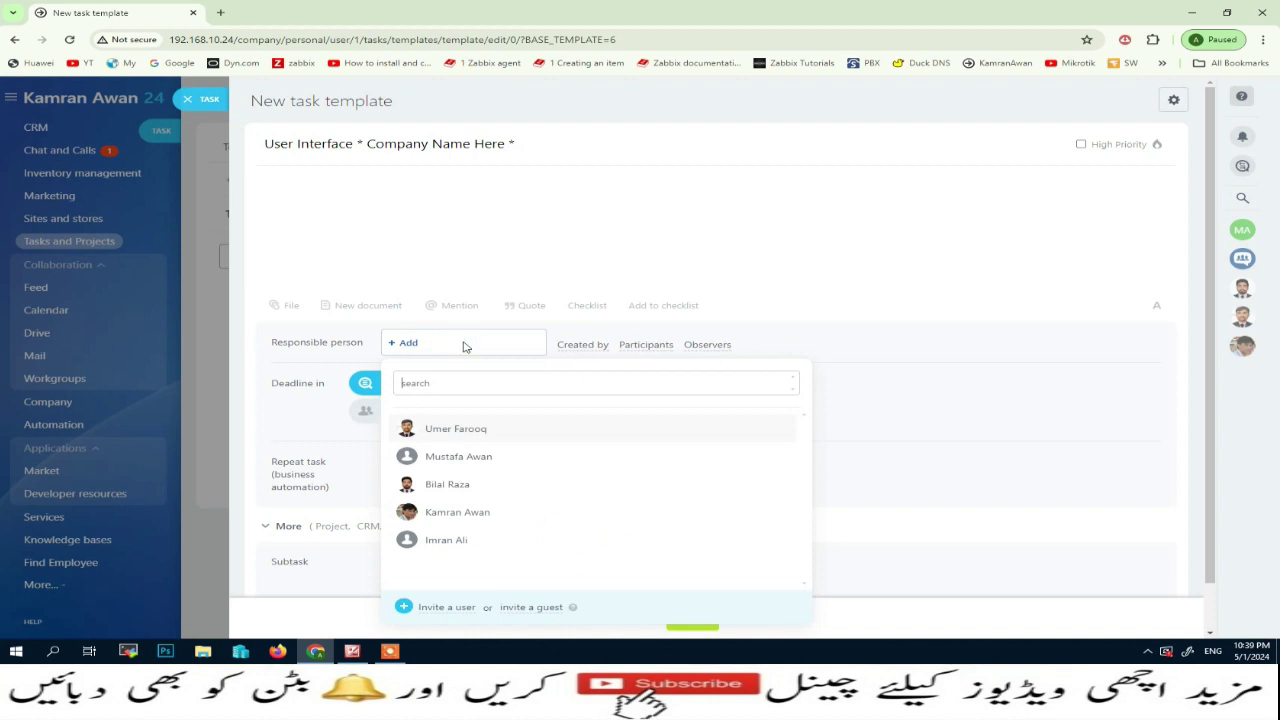
click(460, 429)
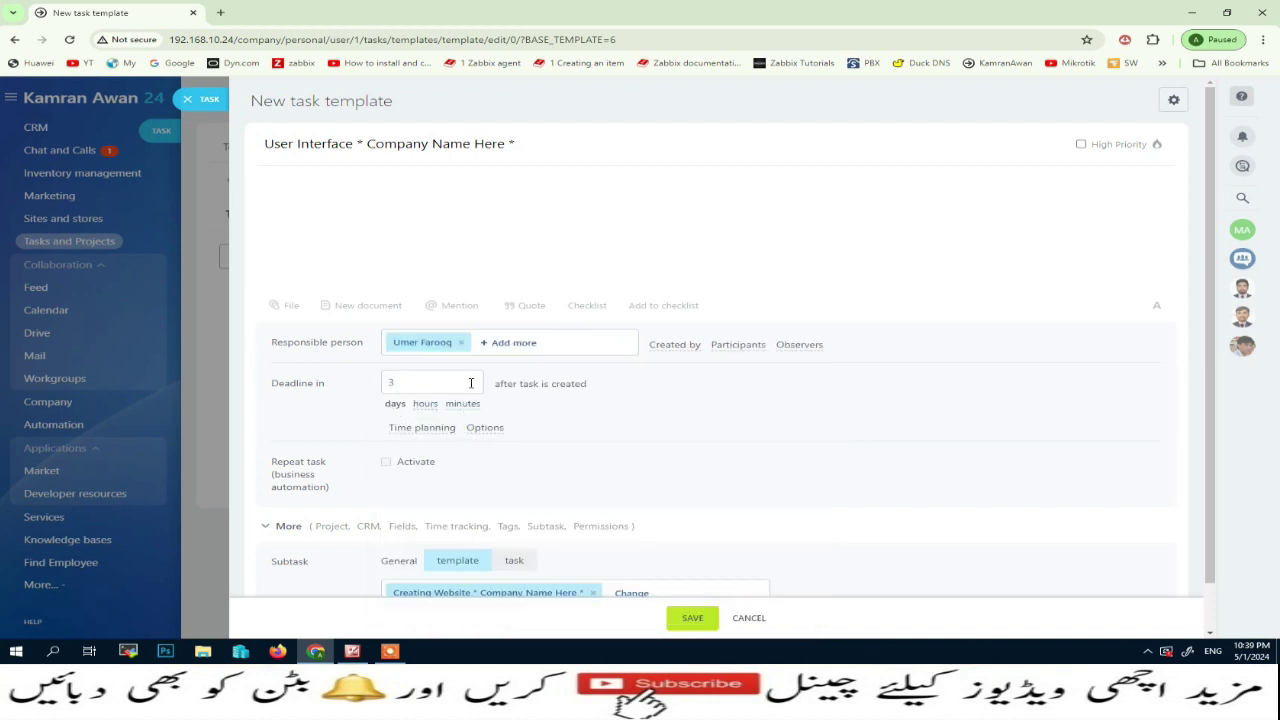
click(495, 428)
scroll(480, 415, down, 2)
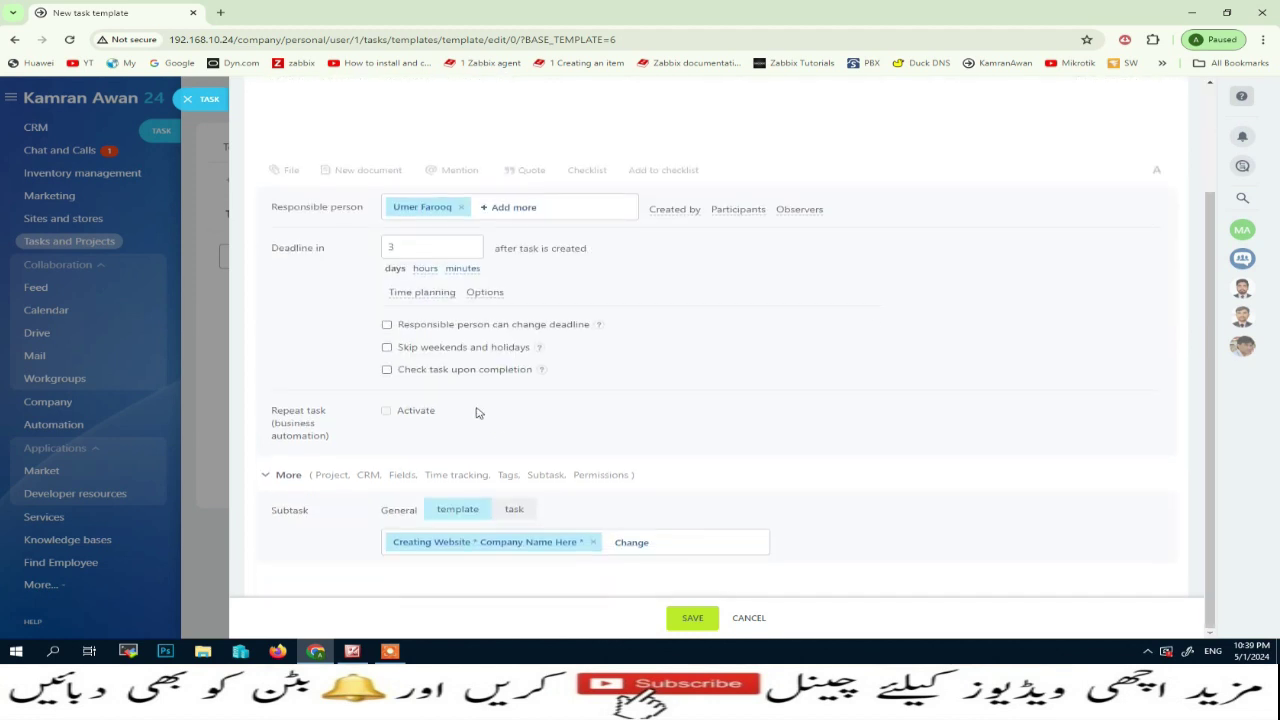
click(386, 347)
click(386, 370)
Add the existing Websites tag to the User Interface subtask template and save it.
click(282, 476)
scroll(349, 447, down, 2)
scroll(349, 447, down, 3)
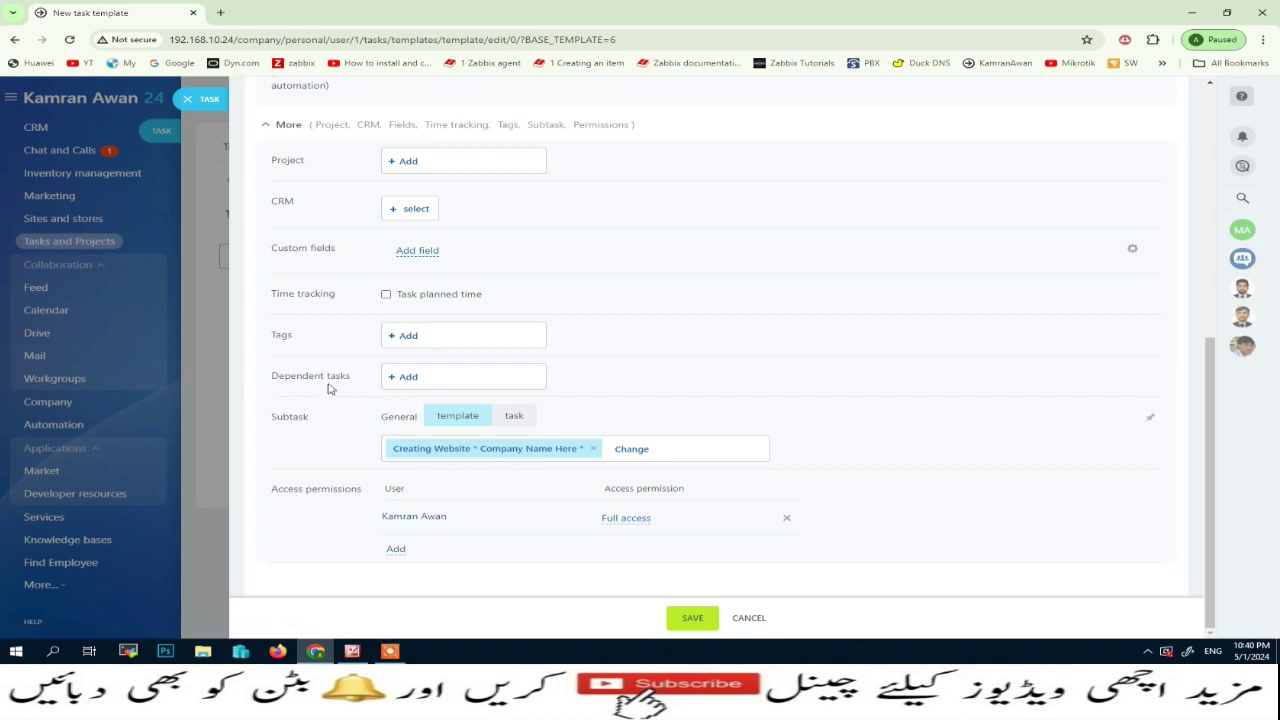
click(408, 337)
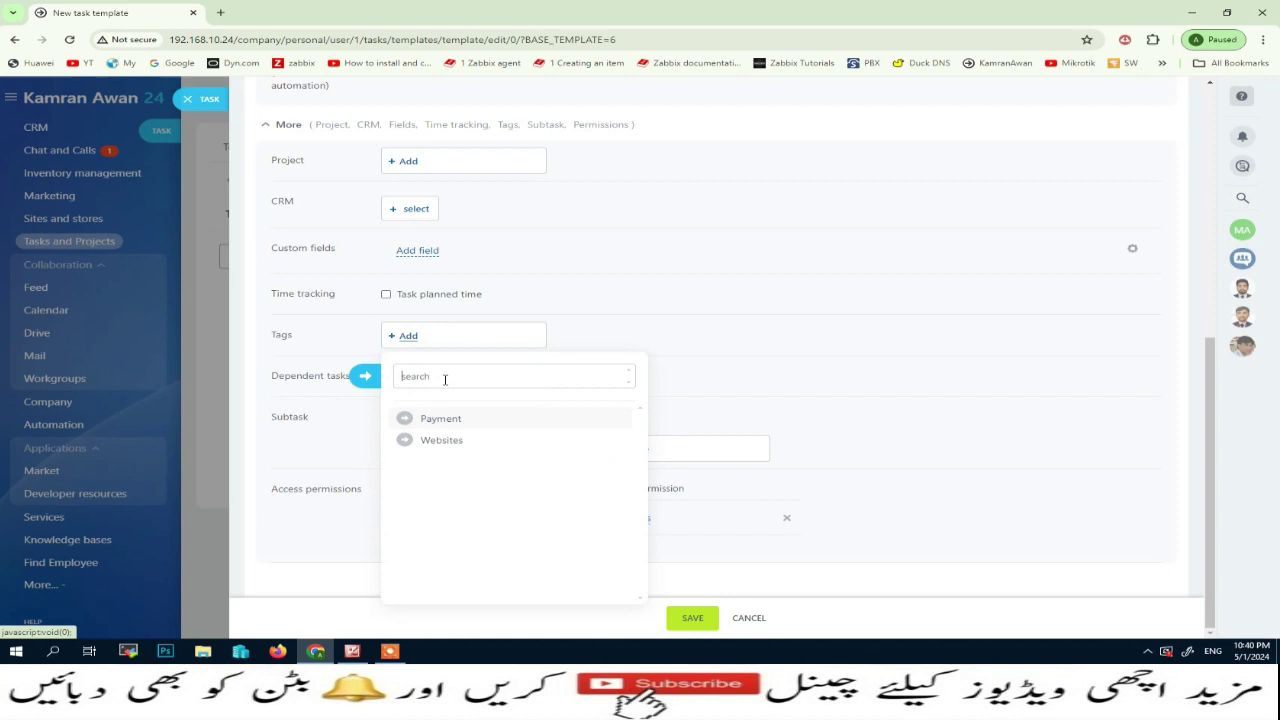
click(430, 442)
click(895, 378)
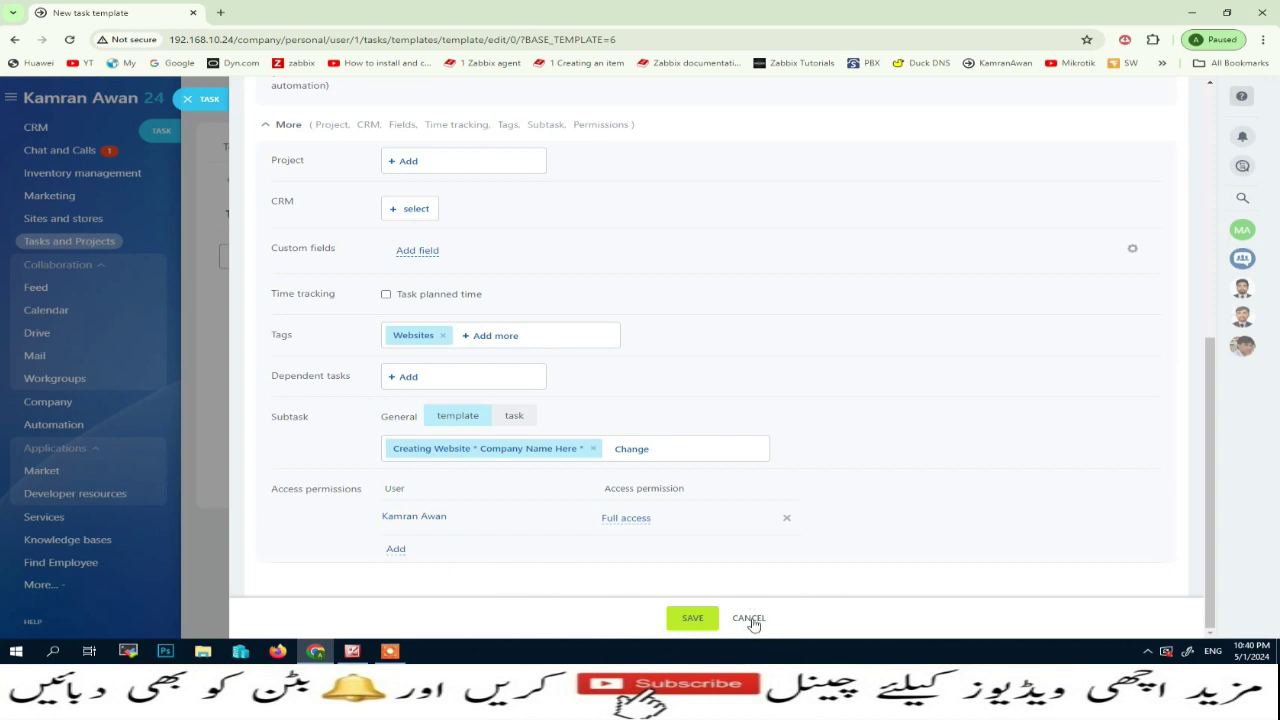
click(692, 617)
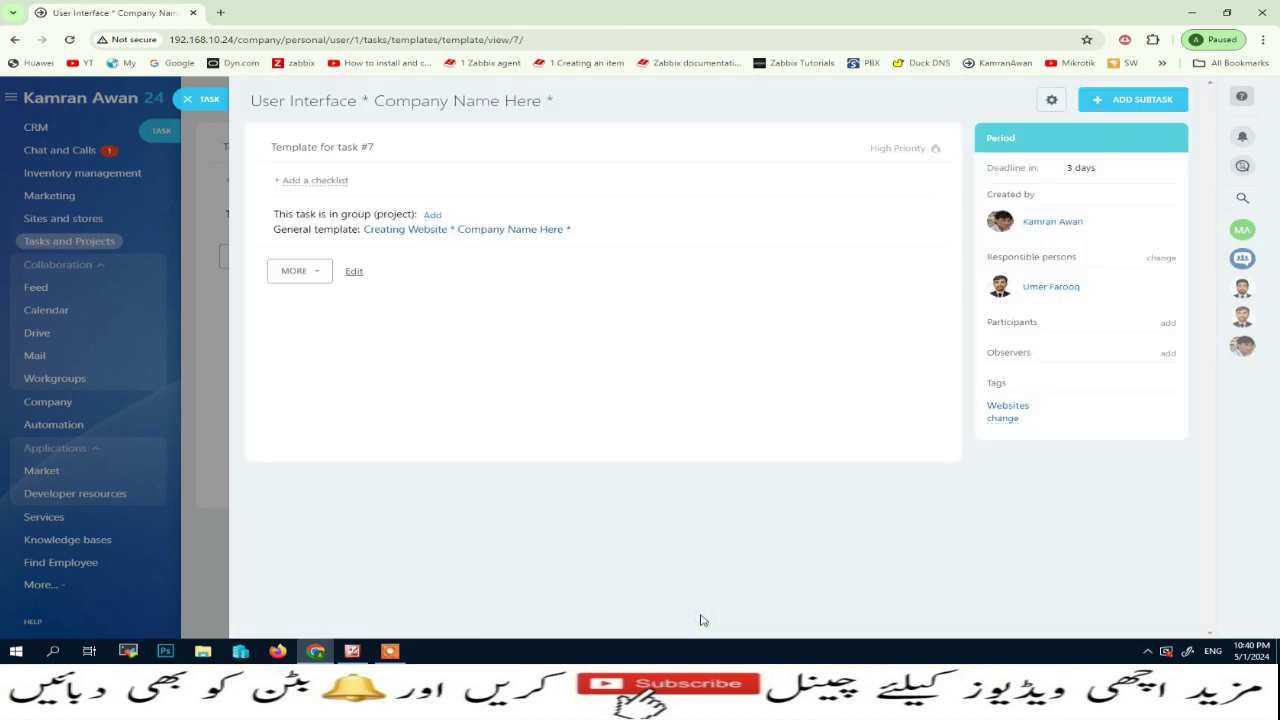
Add a subtask to the User Interface template and title it "Deployment of * Company Name Here *".
click(1132, 102)
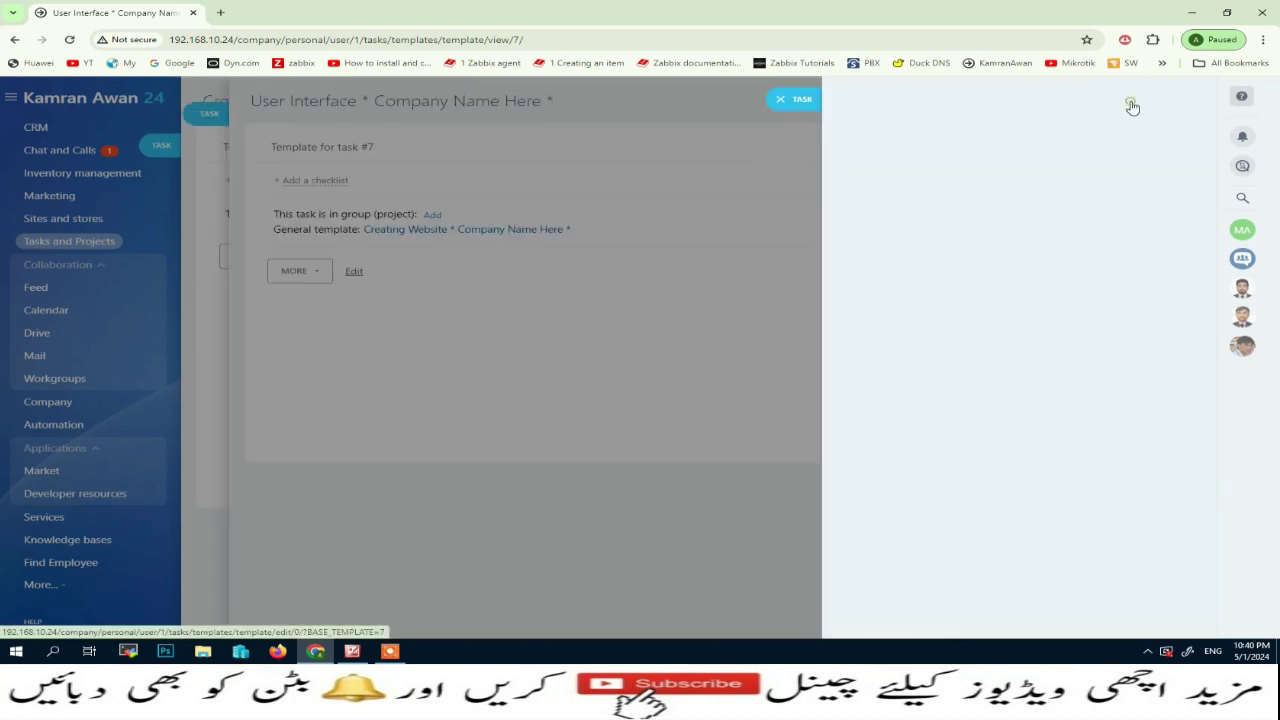
click(421, 143)
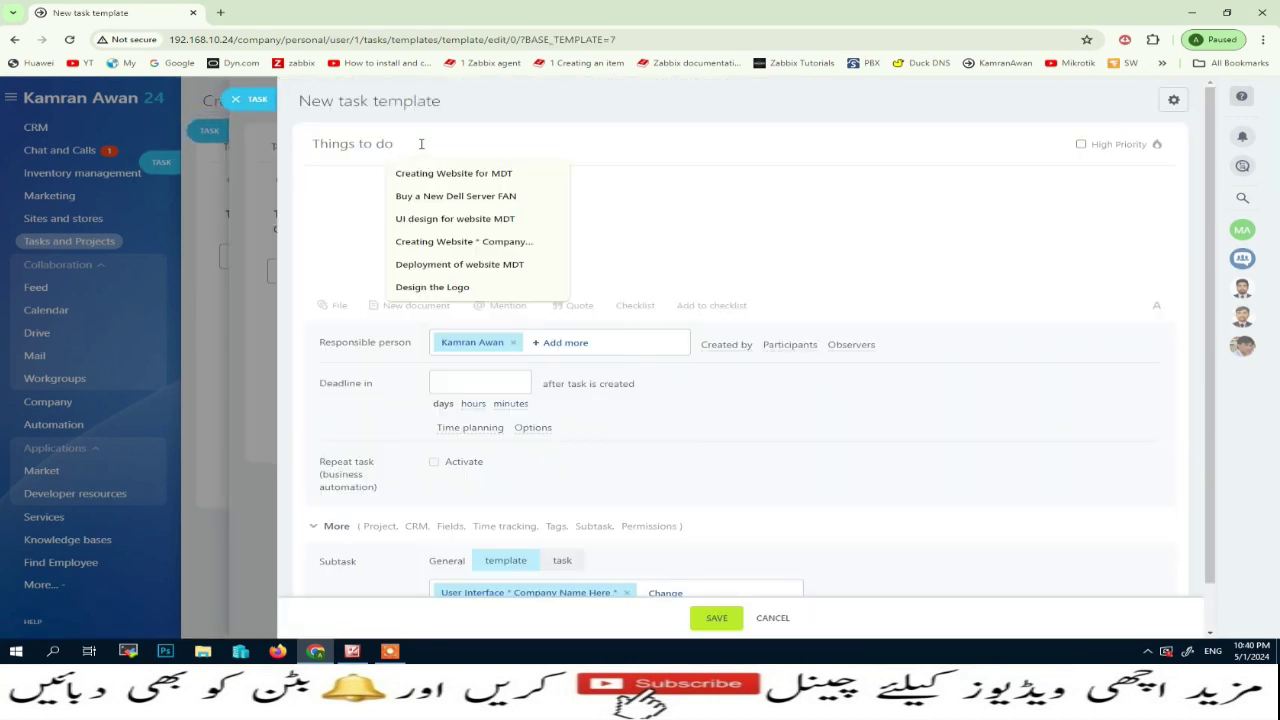
click(445, 264)
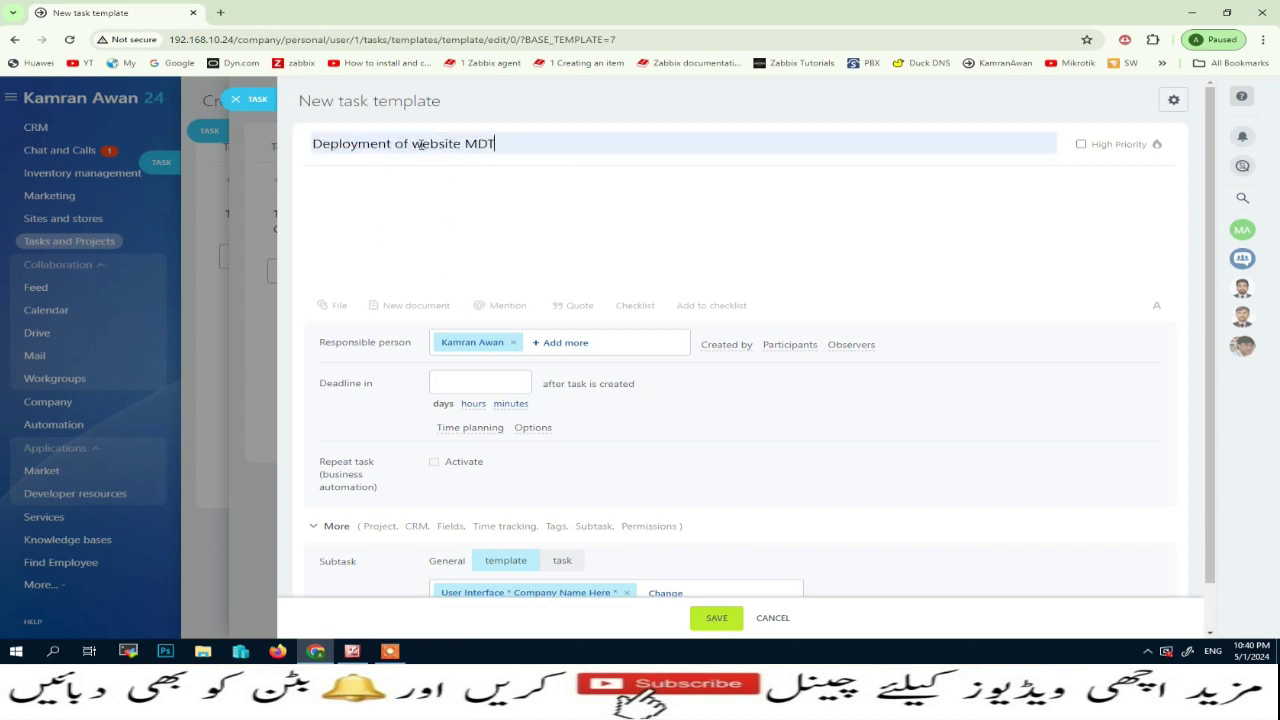
drag(413, 143, 537, 141)
text(* Company Name Here *)
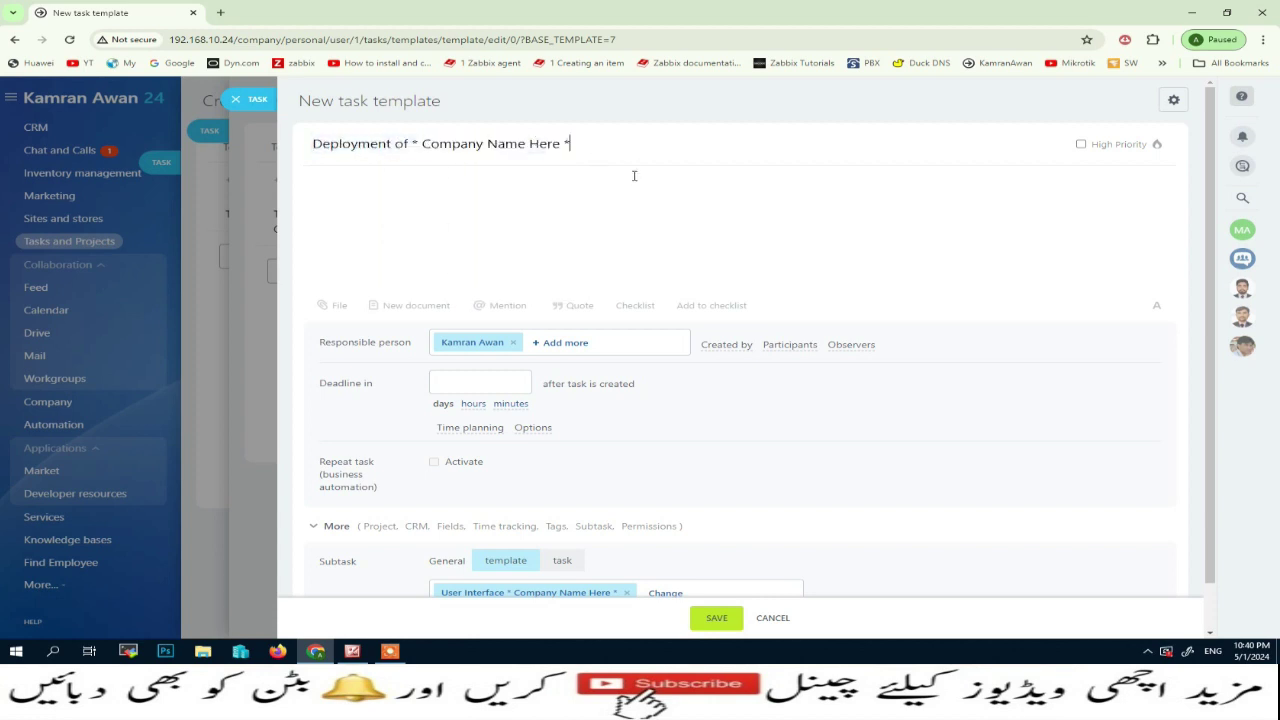
Give the Deployment template the same responsible person as User Interface and a 3-day deadline, with weekends and holidays skipped and a completion check.
click(513, 342)
click(506, 429)
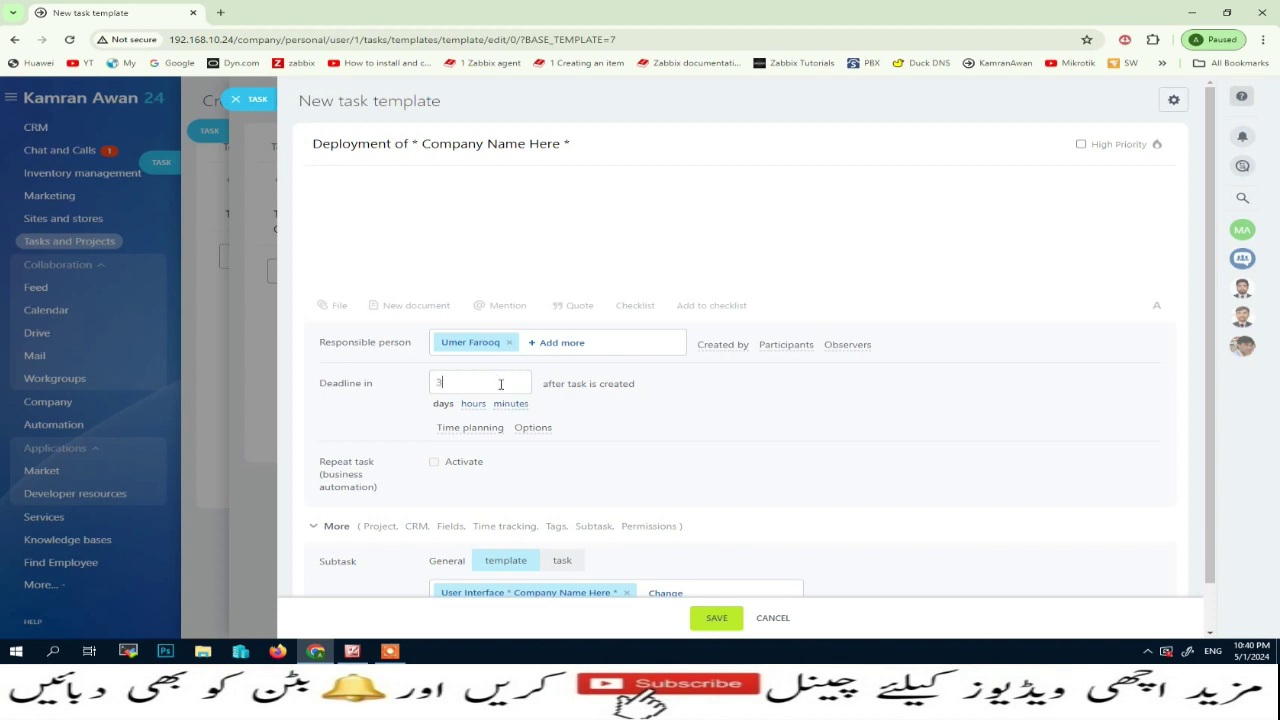
click(533, 427)
click(436, 484)
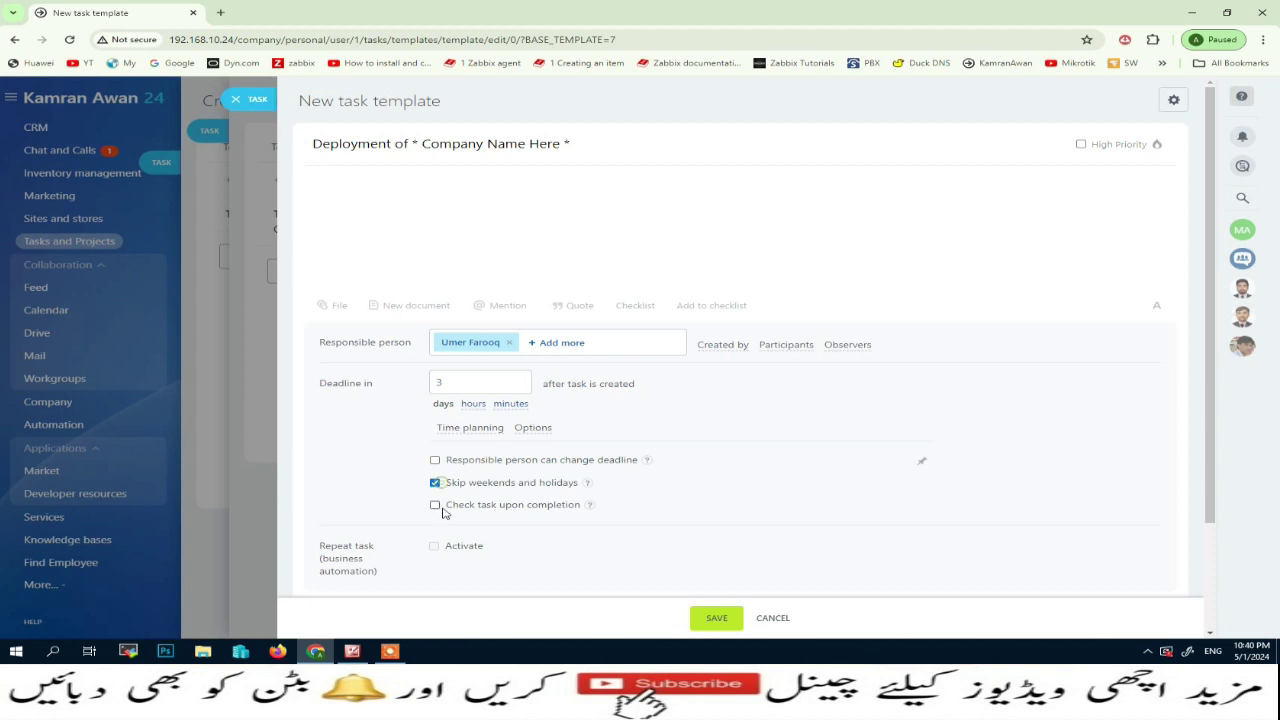
Tag the Deployment subtask template with Websites and save it.
scroll(553, 495, down, 2)
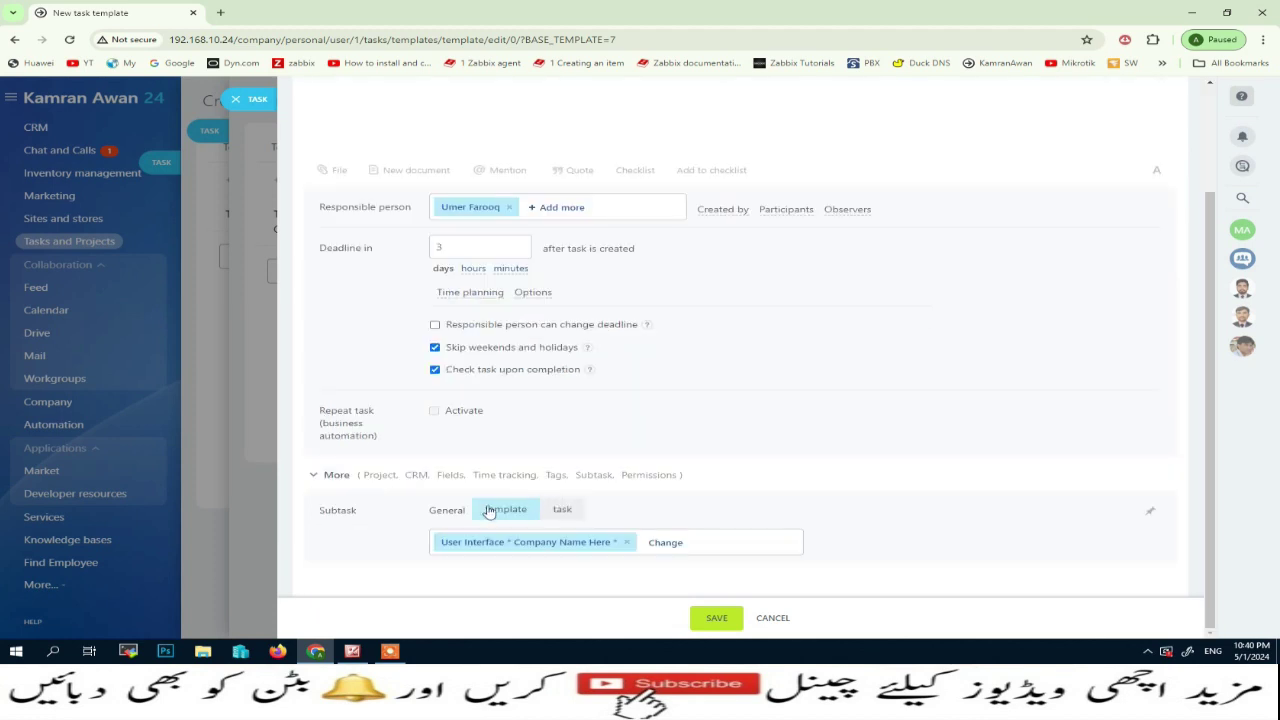
click(336, 475)
scroll(340, 480, down, 3)
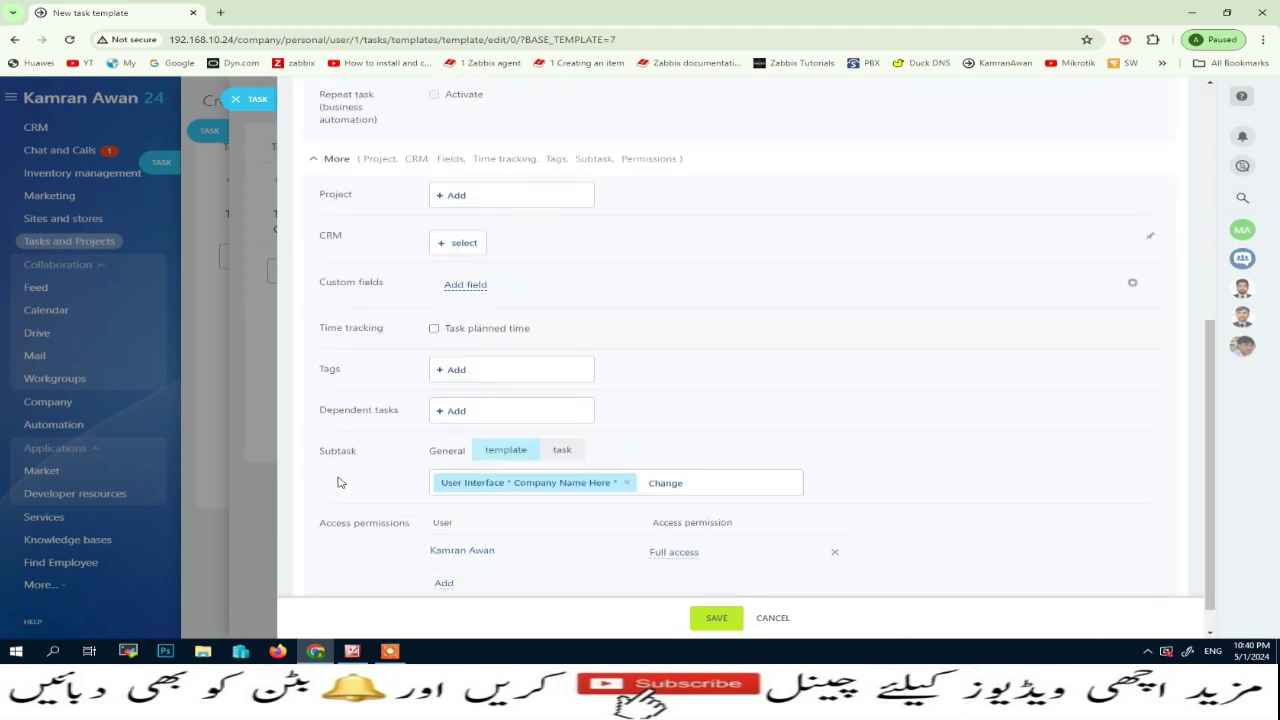
click(458, 378)
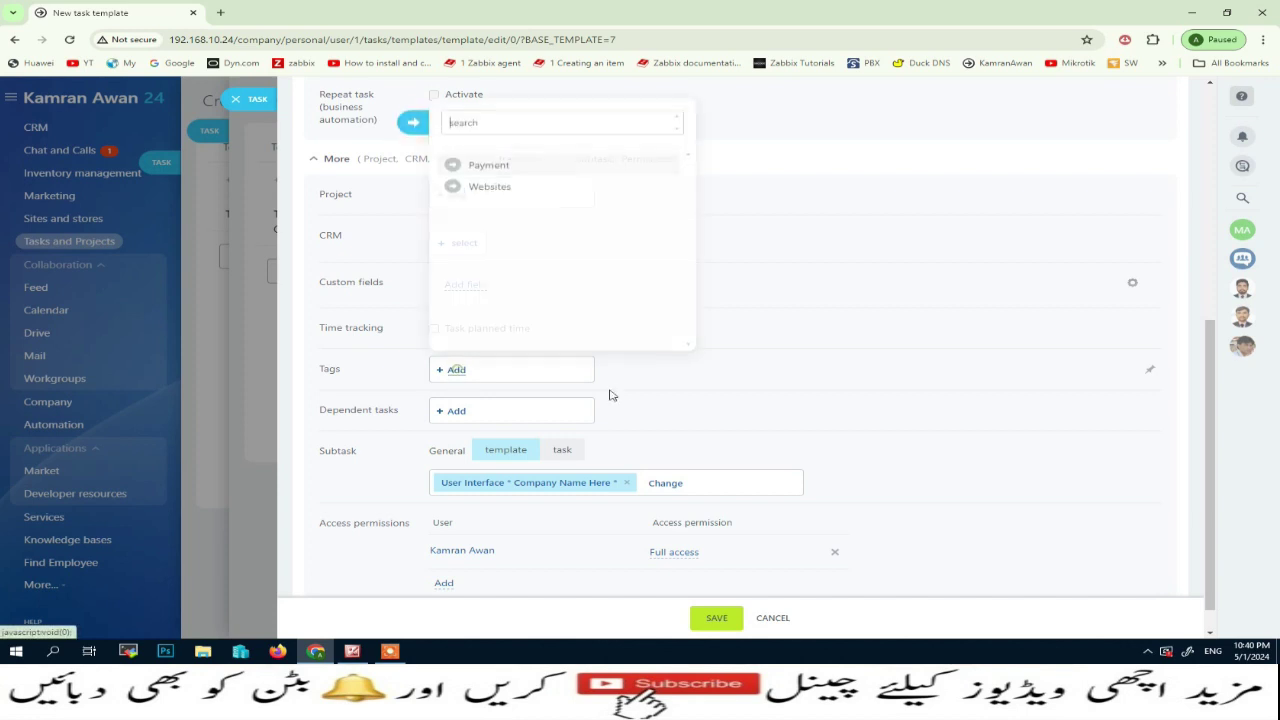
click(492, 184)
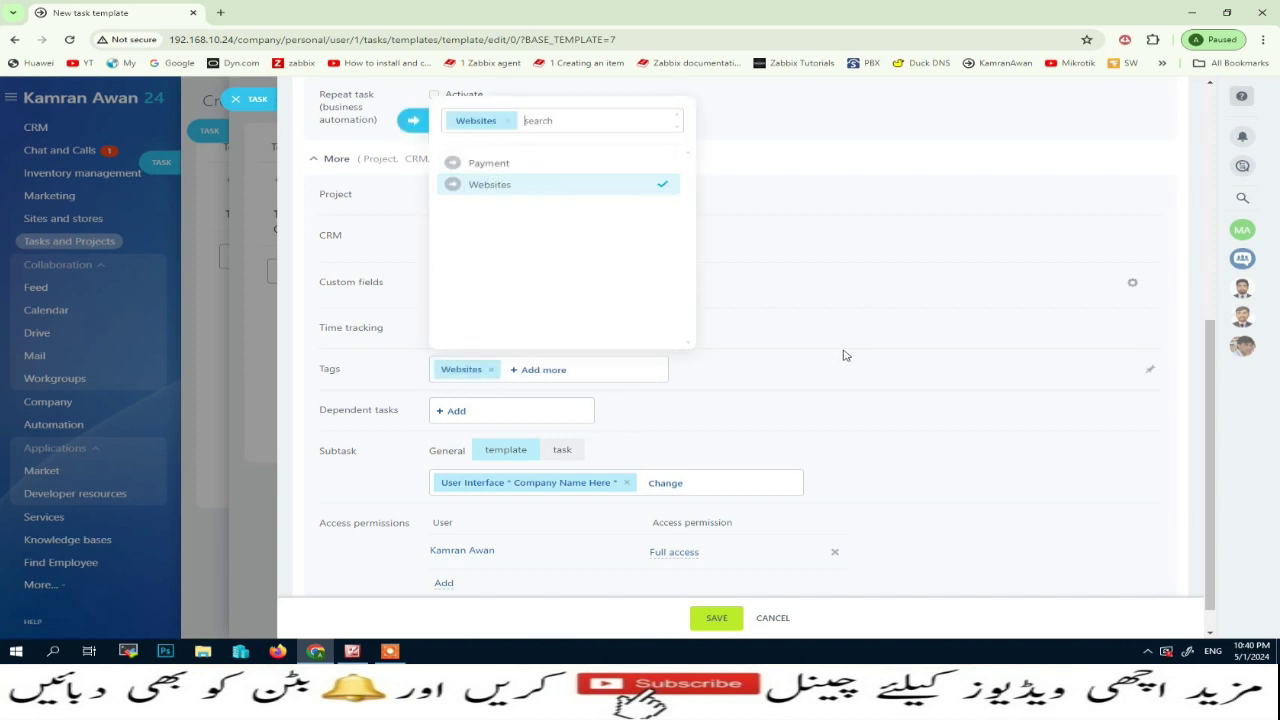
scroll(835, 420, down, 1)
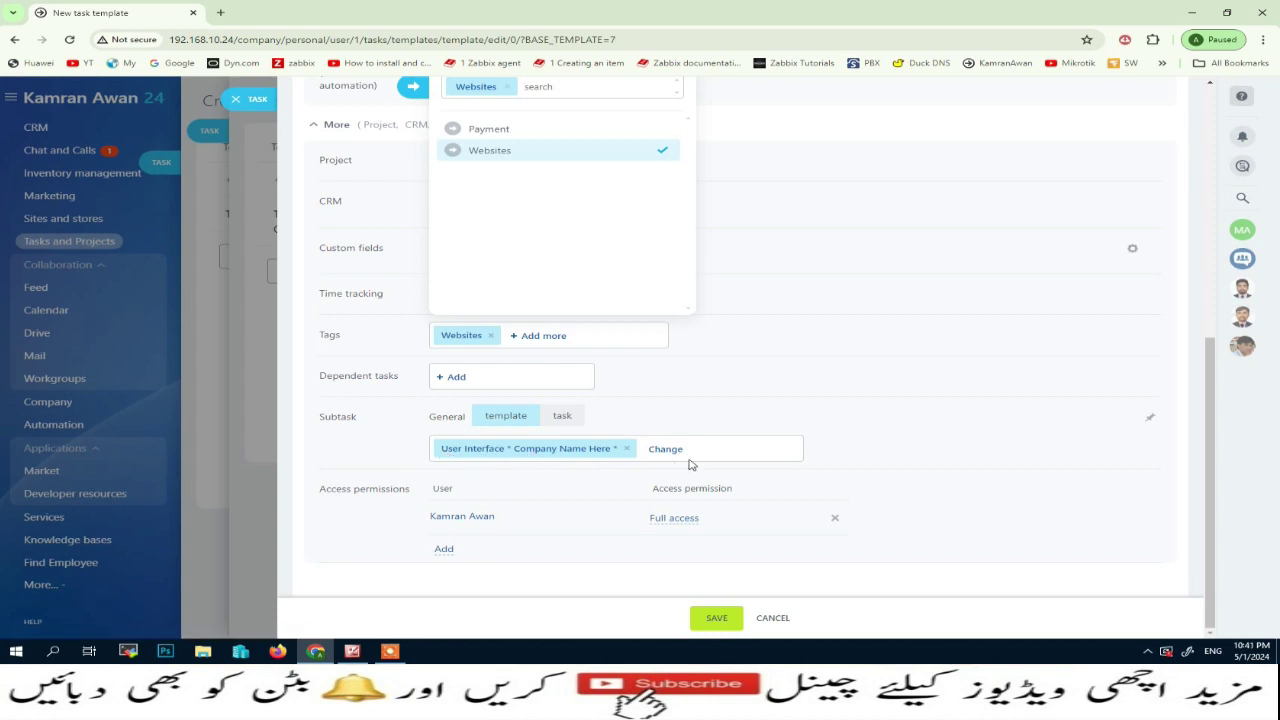
click(716, 617)
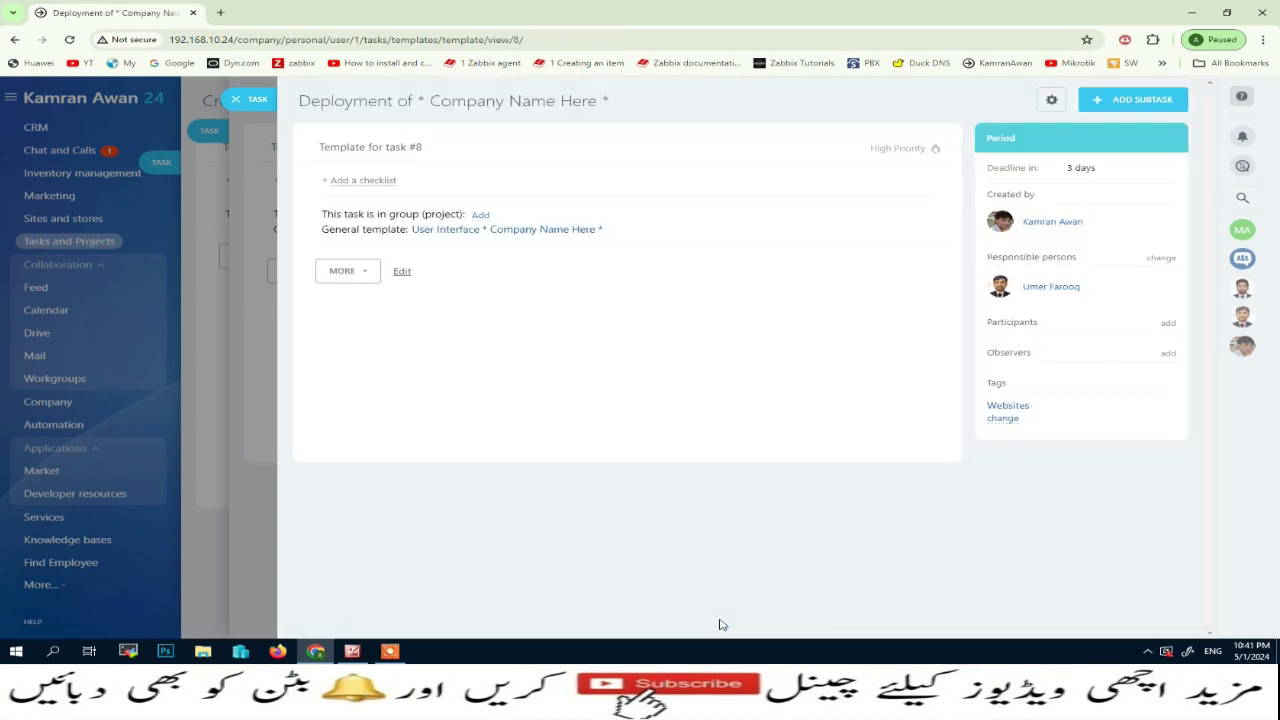
Mark the User Interface template as high priority and return to the task templates list.
click(249, 100)
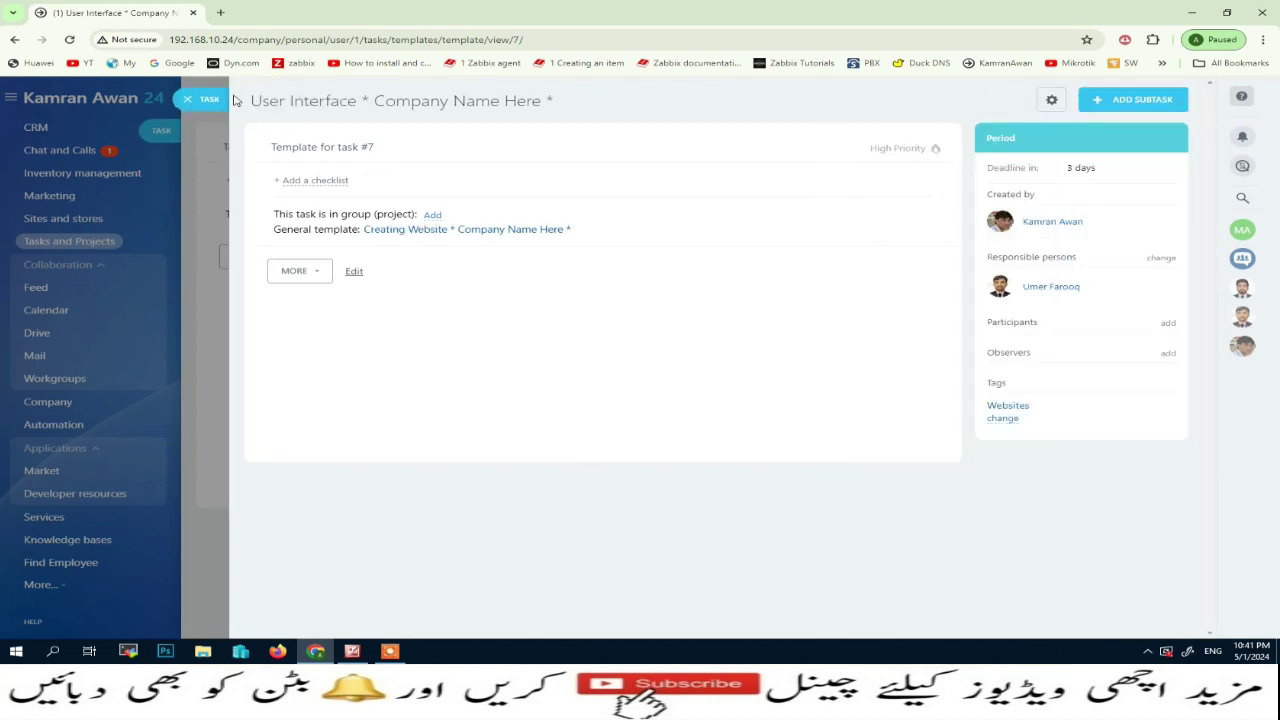
click(935, 152)
click(216, 105)
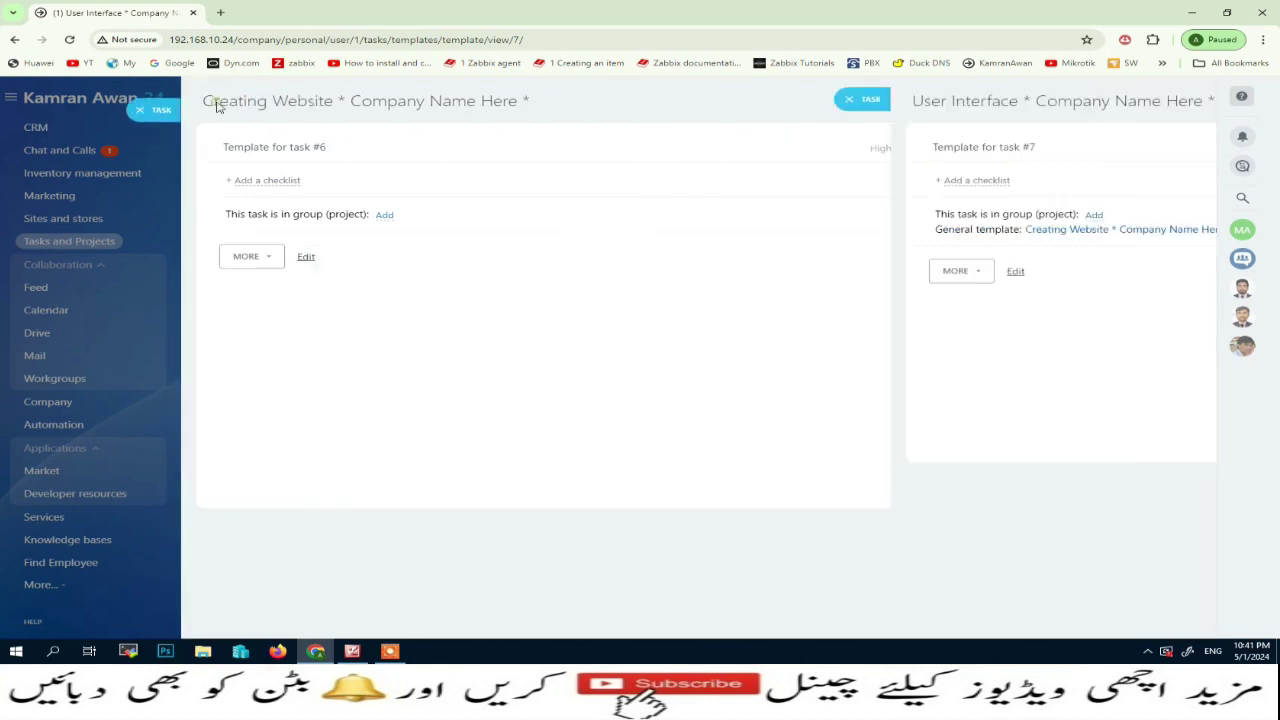
click(155, 103)
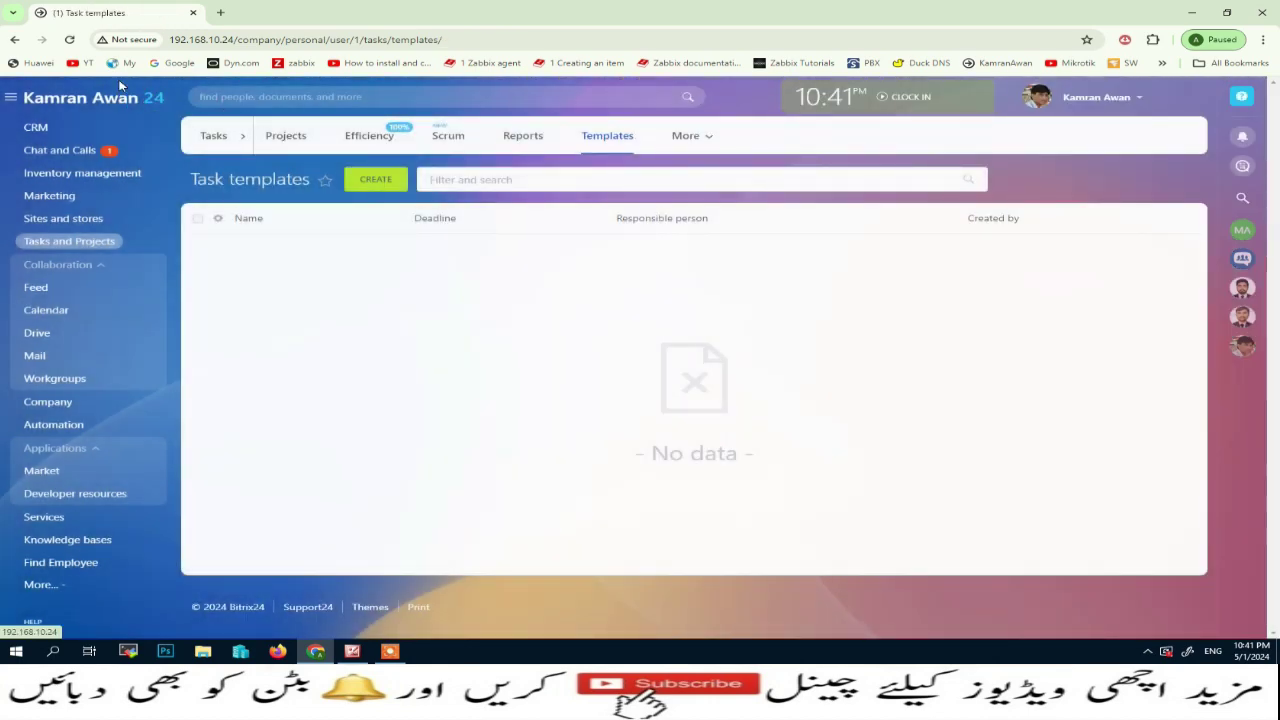
Refresh the task templates list and expand the Creating Website and User Interface templates to examine their subtask hierarchy.
click(70, 39)
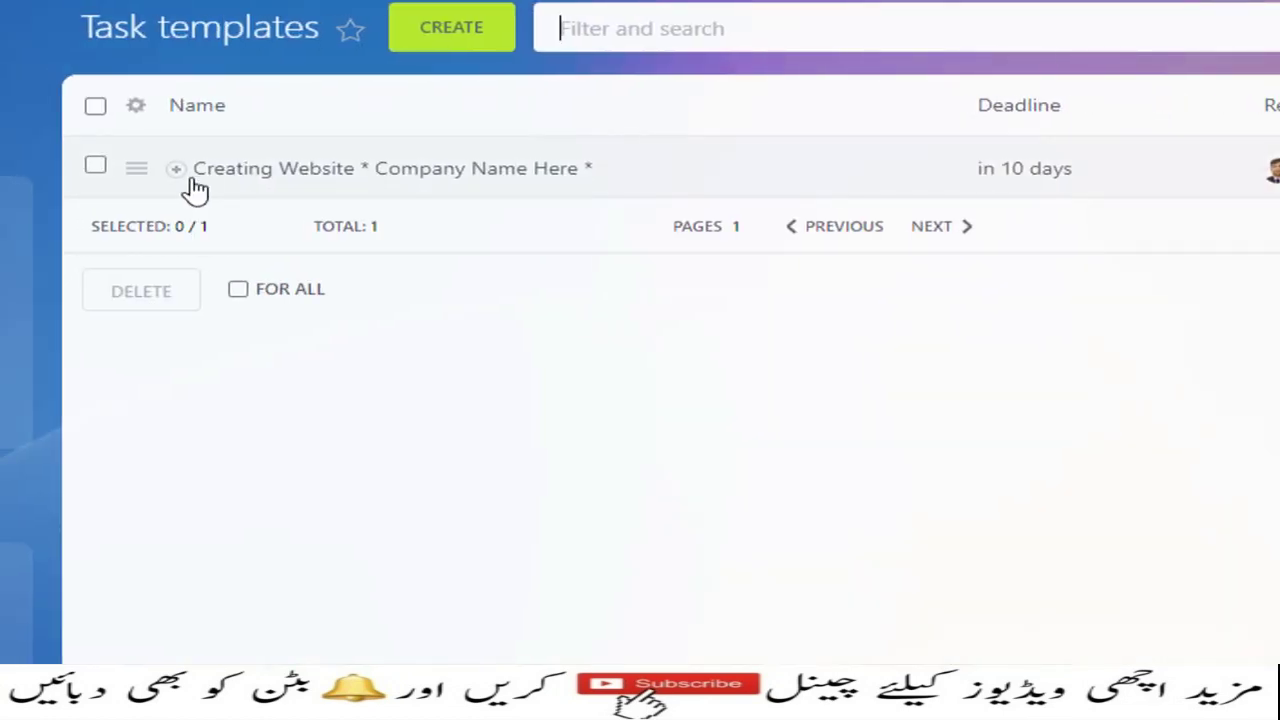
click(191, 170)
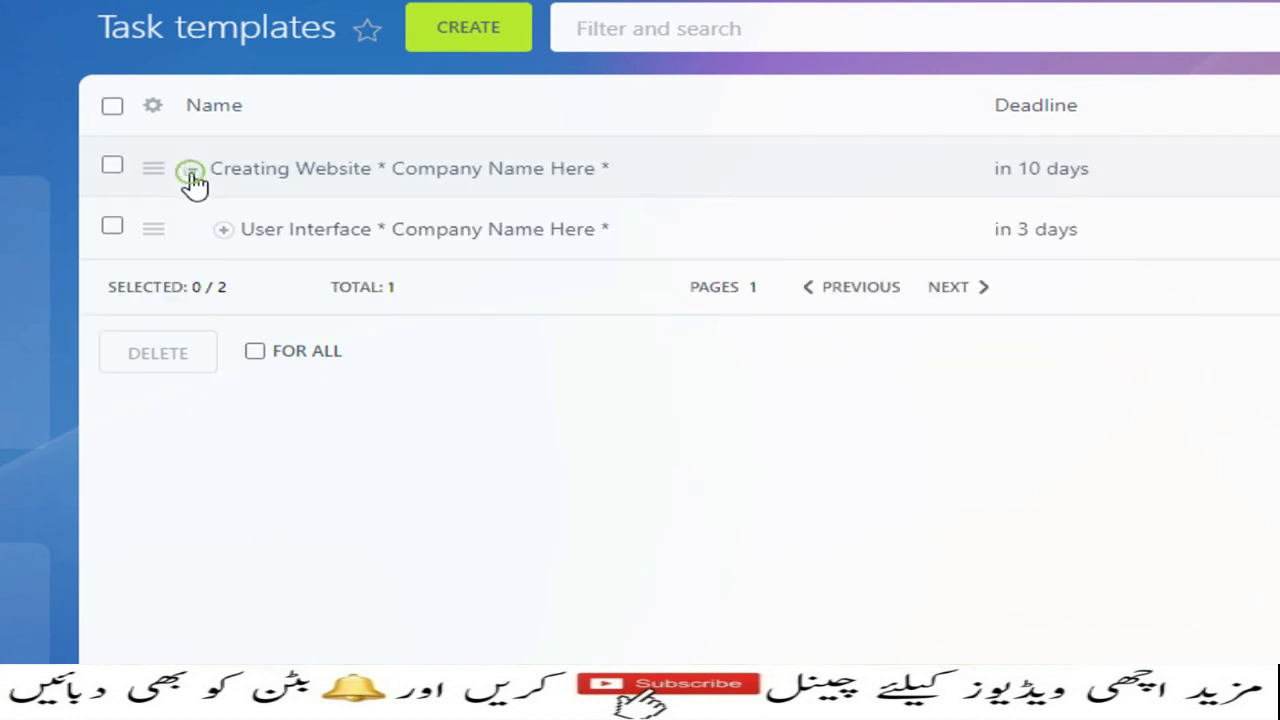
click(223, 230)
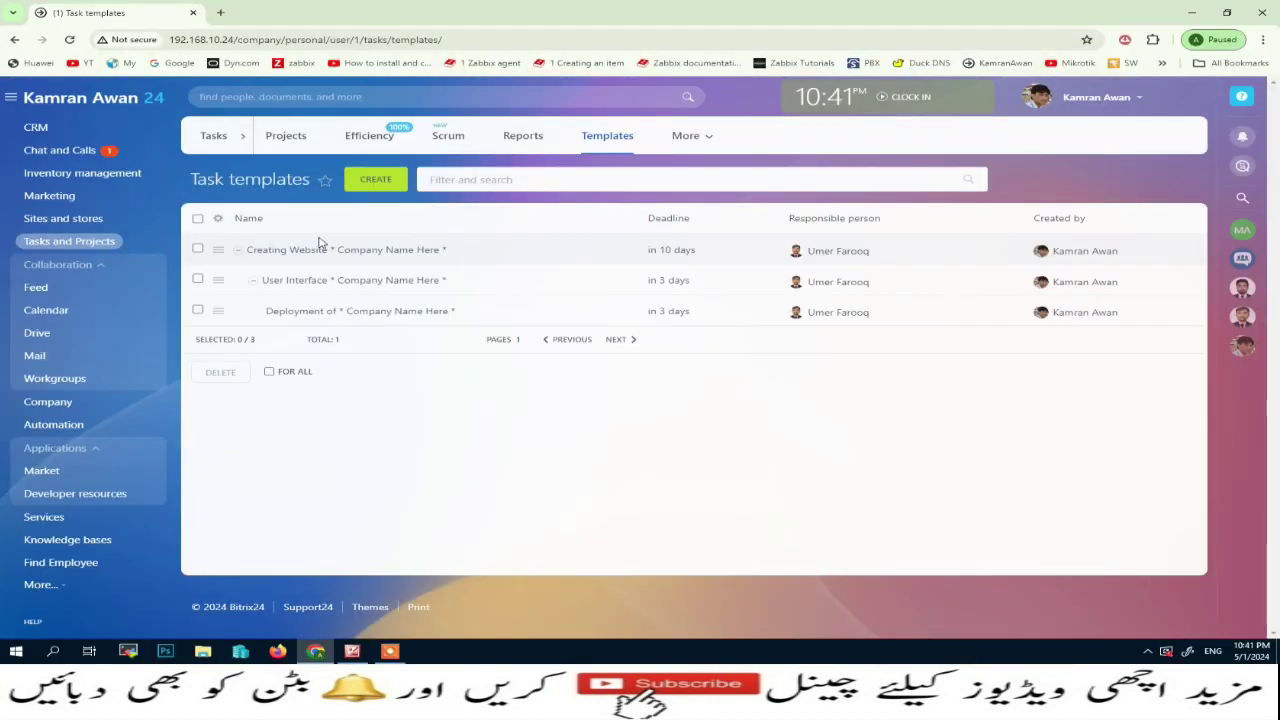
Create a task in My tasks from the "Creating Website * Company Name Here *" template and review the task list.
click(213, 140)
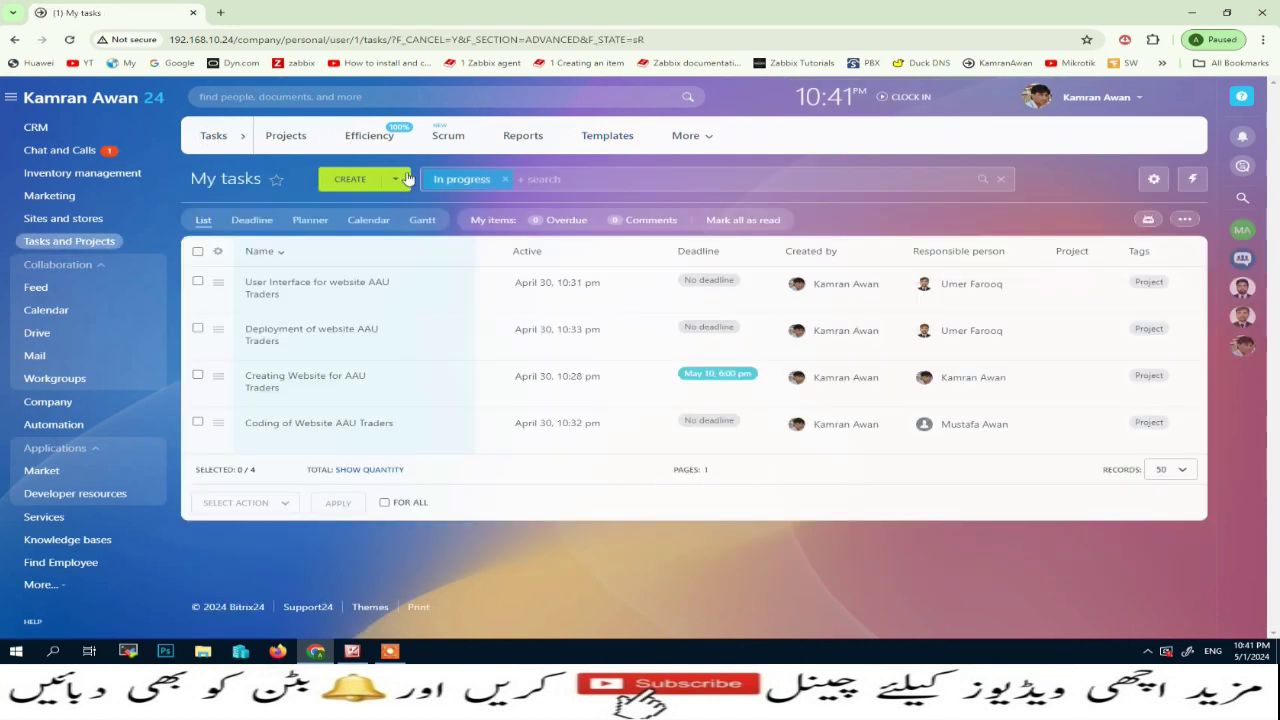
click(395, 179)
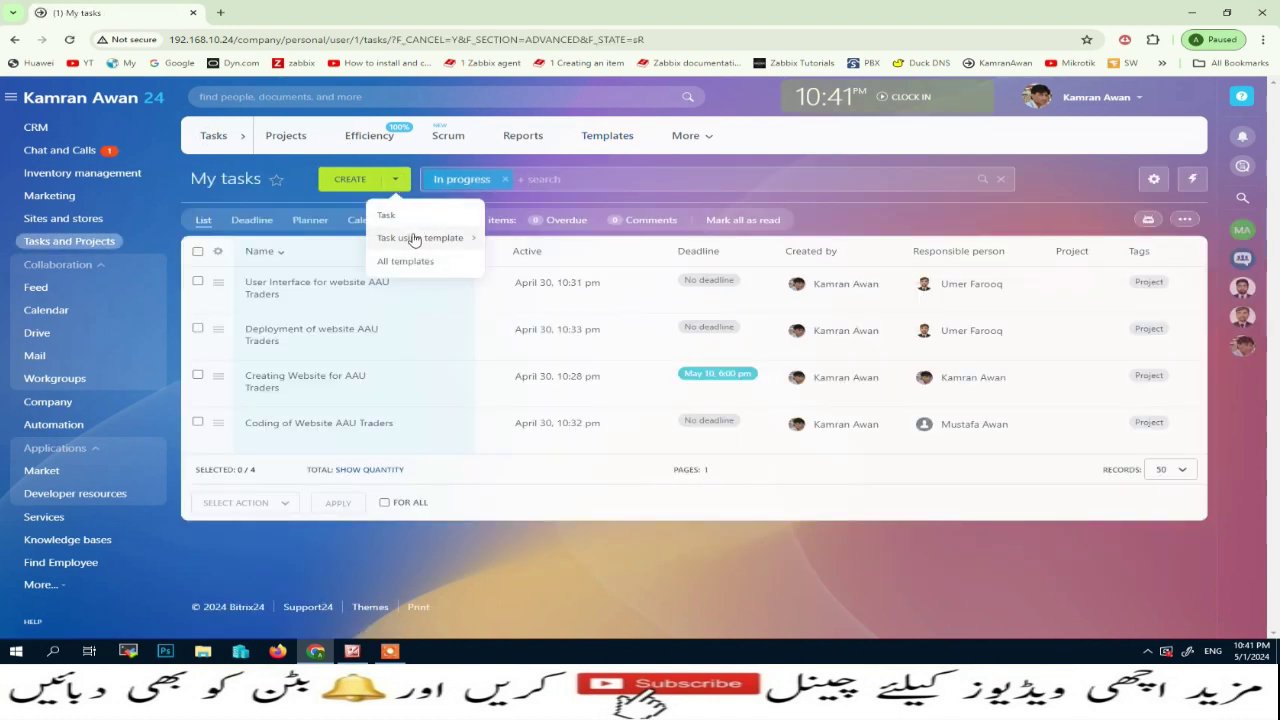
mouse_move(410, 241)
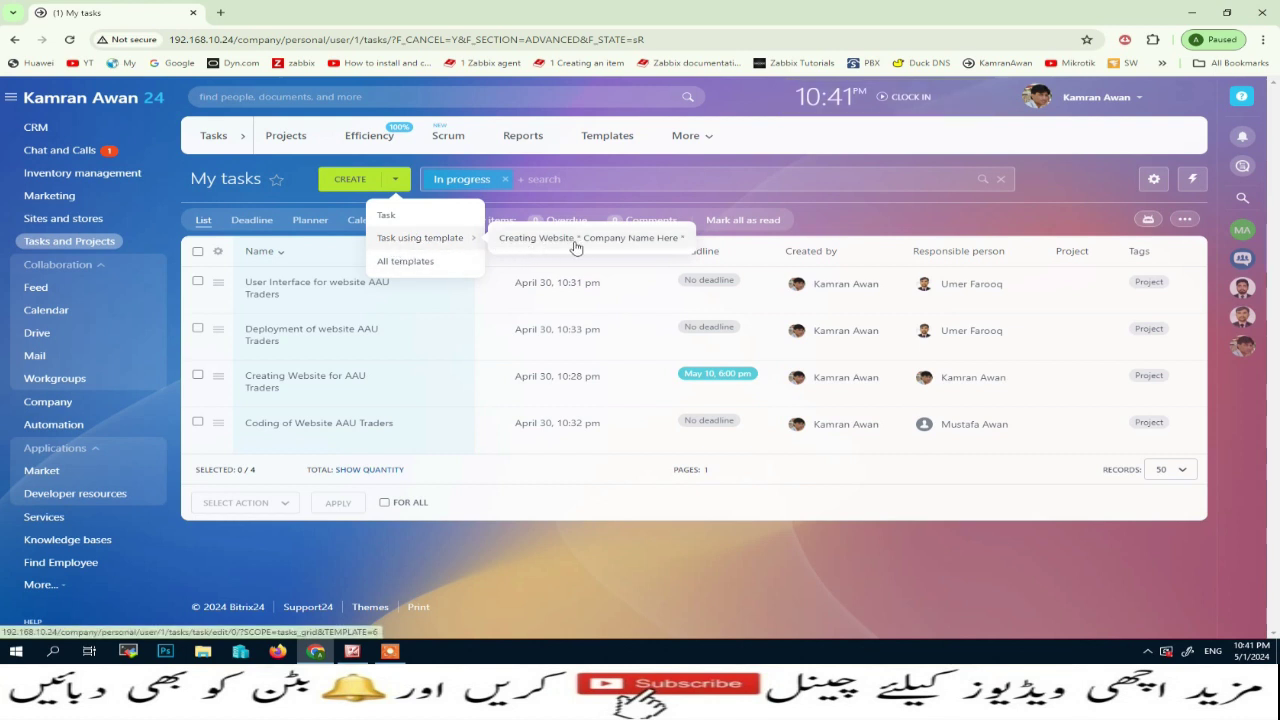
click(628, 240)
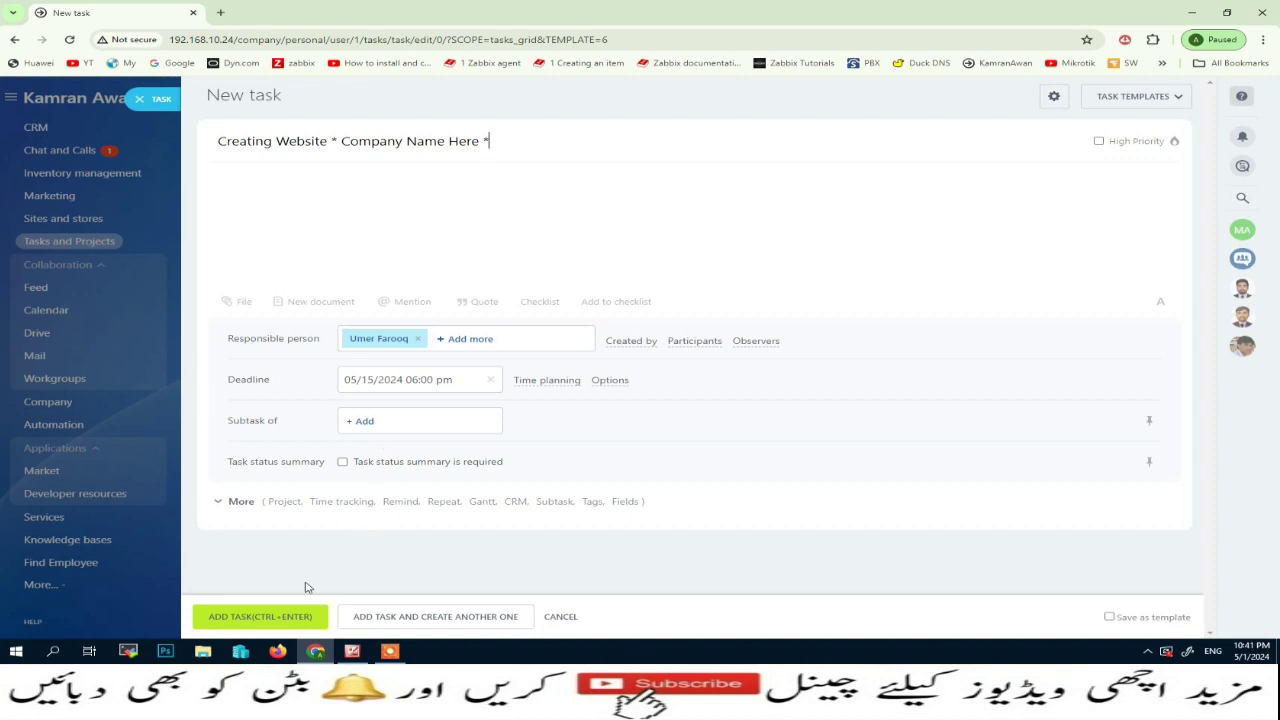
click(260, 624)
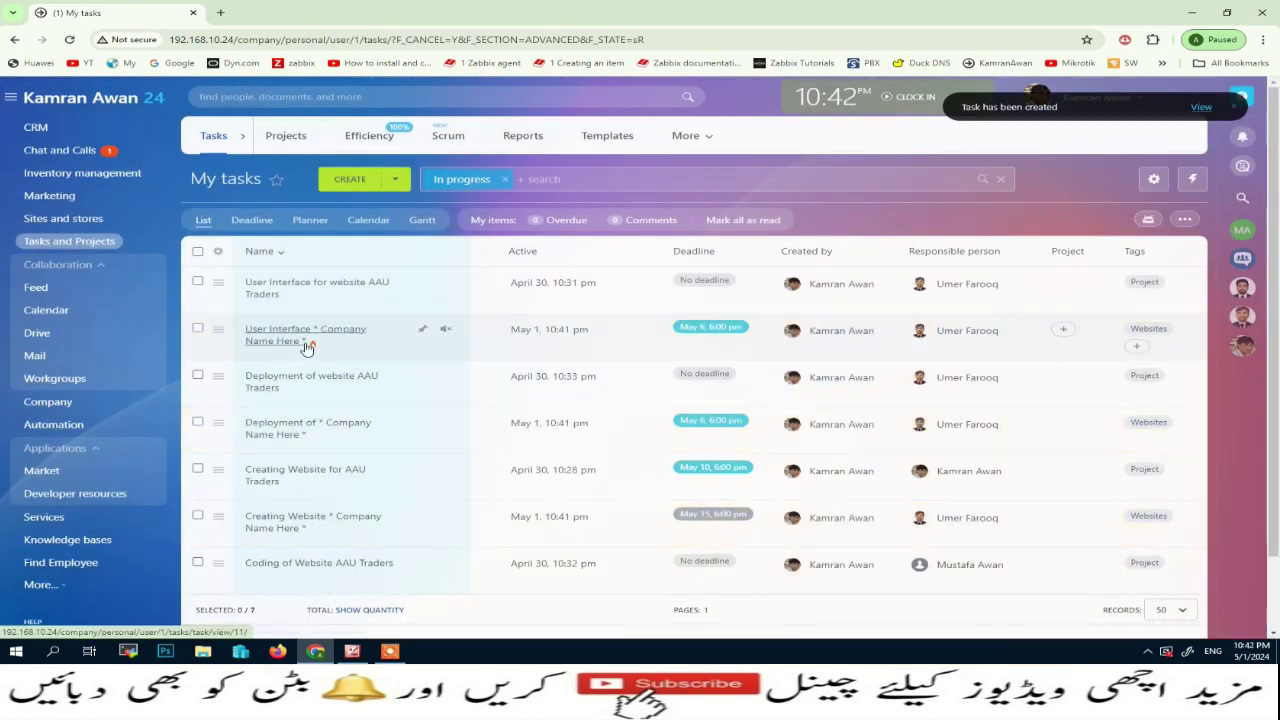
scroll(309, 486, down, 1)
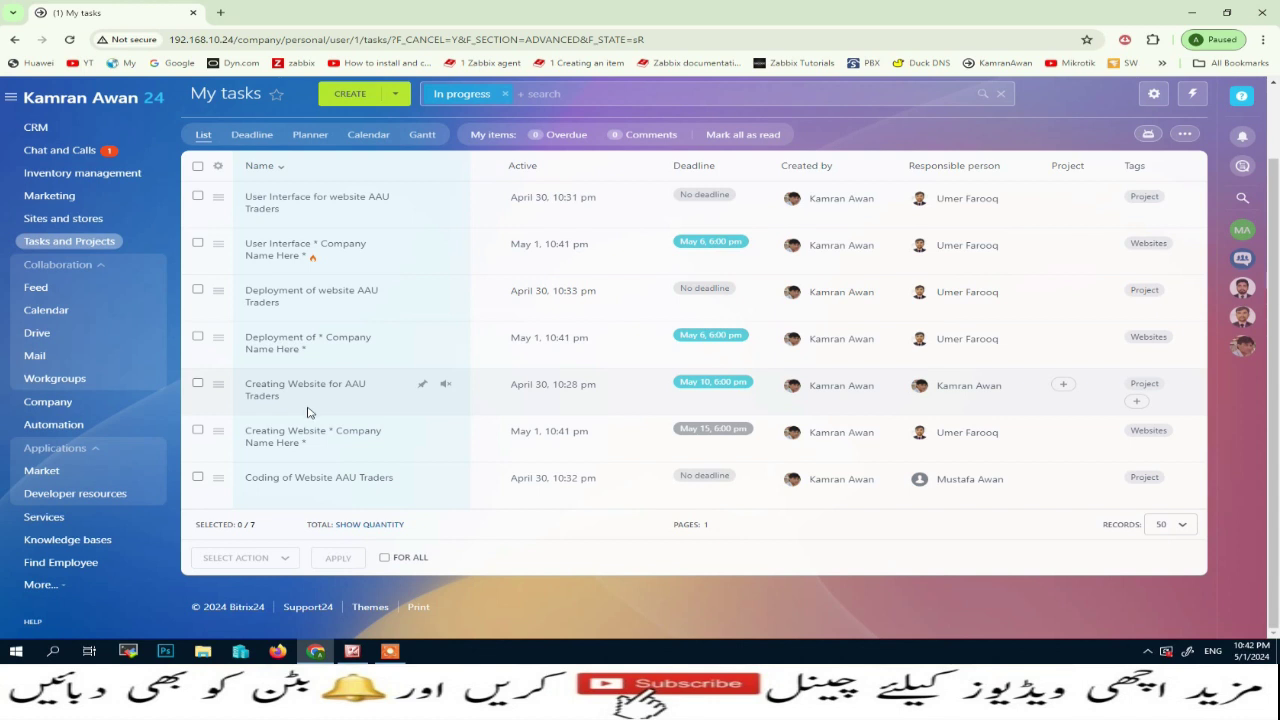
scroll(360, 270, up, 1)
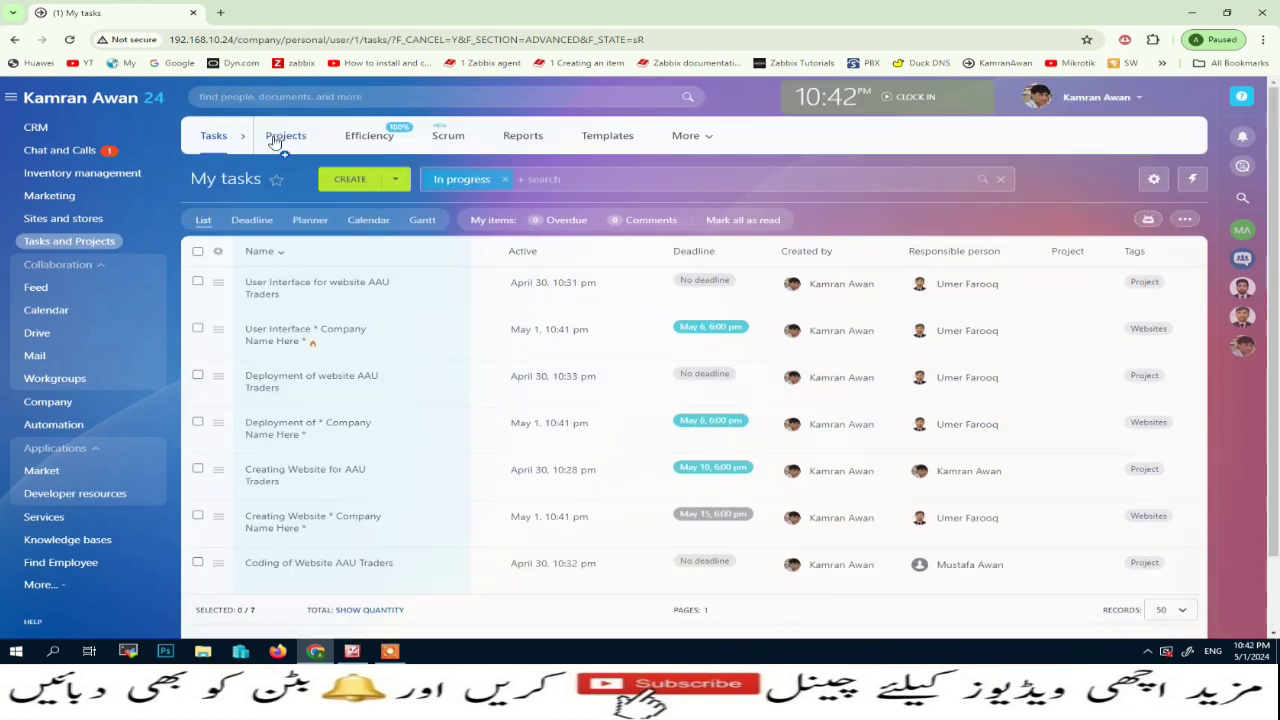
Create a new task template titled "Monthly Payments".
click(607, 138)
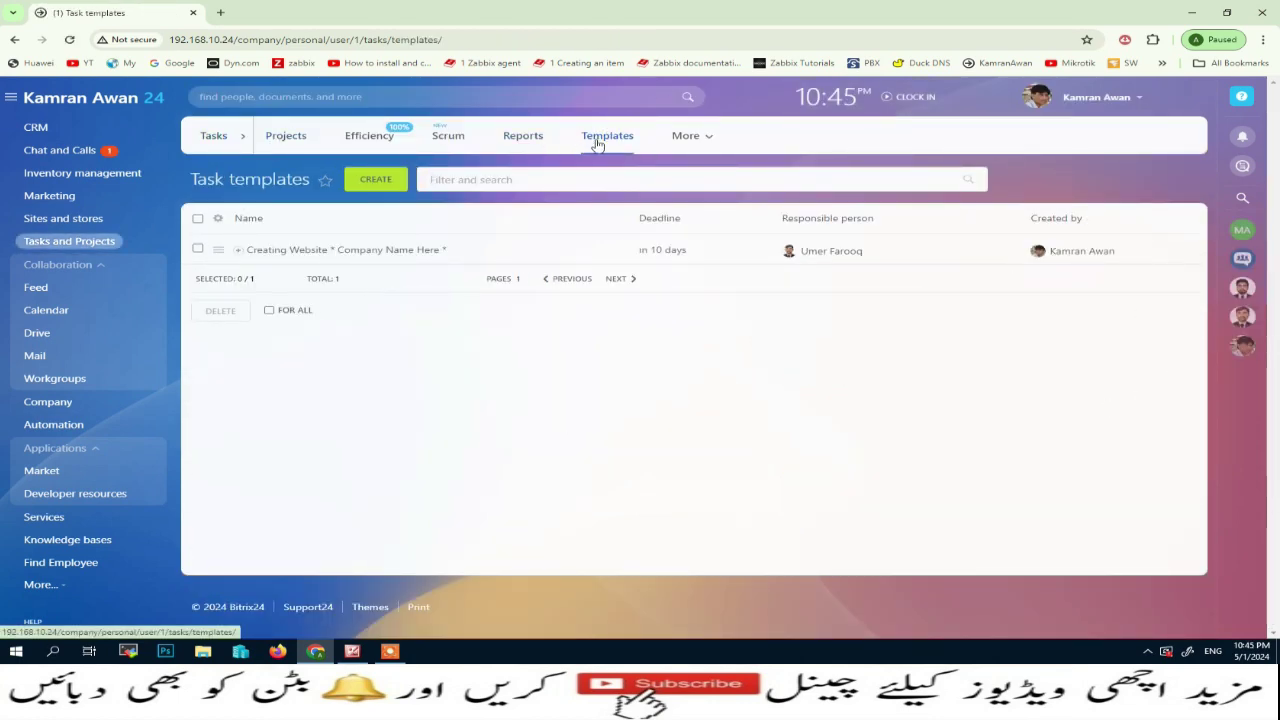
click(378, 184)
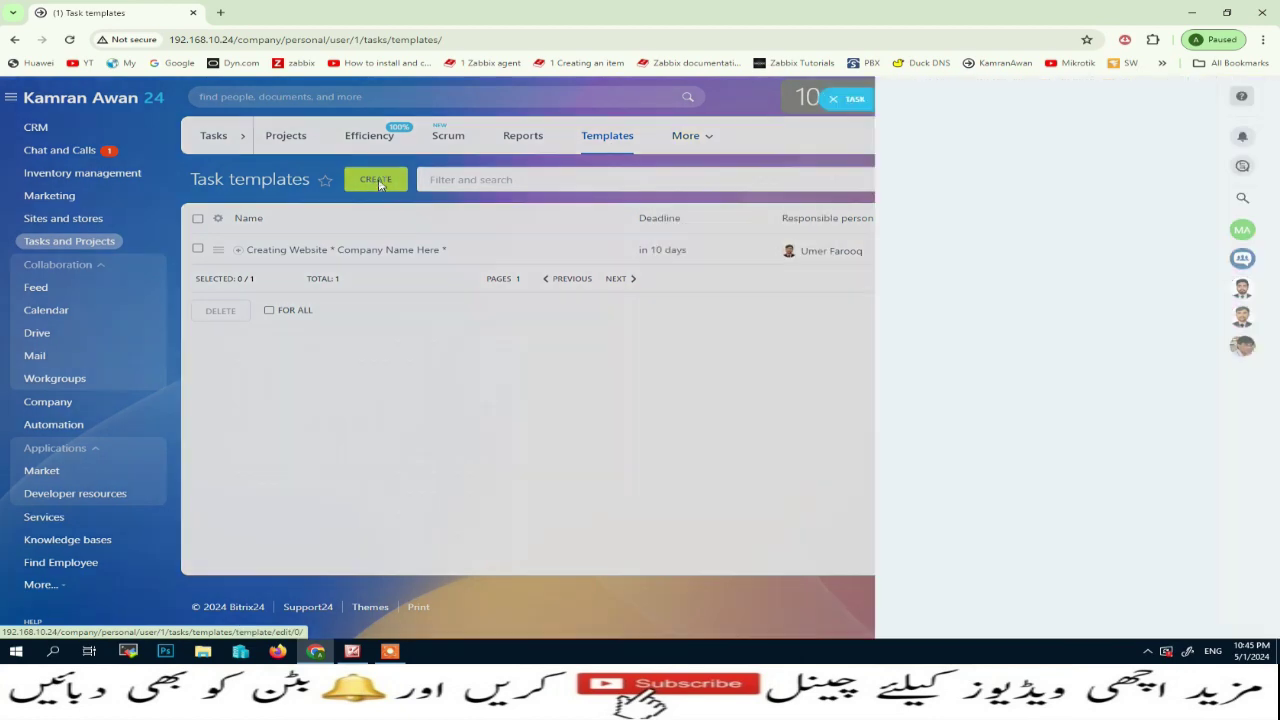
click(337, 146)
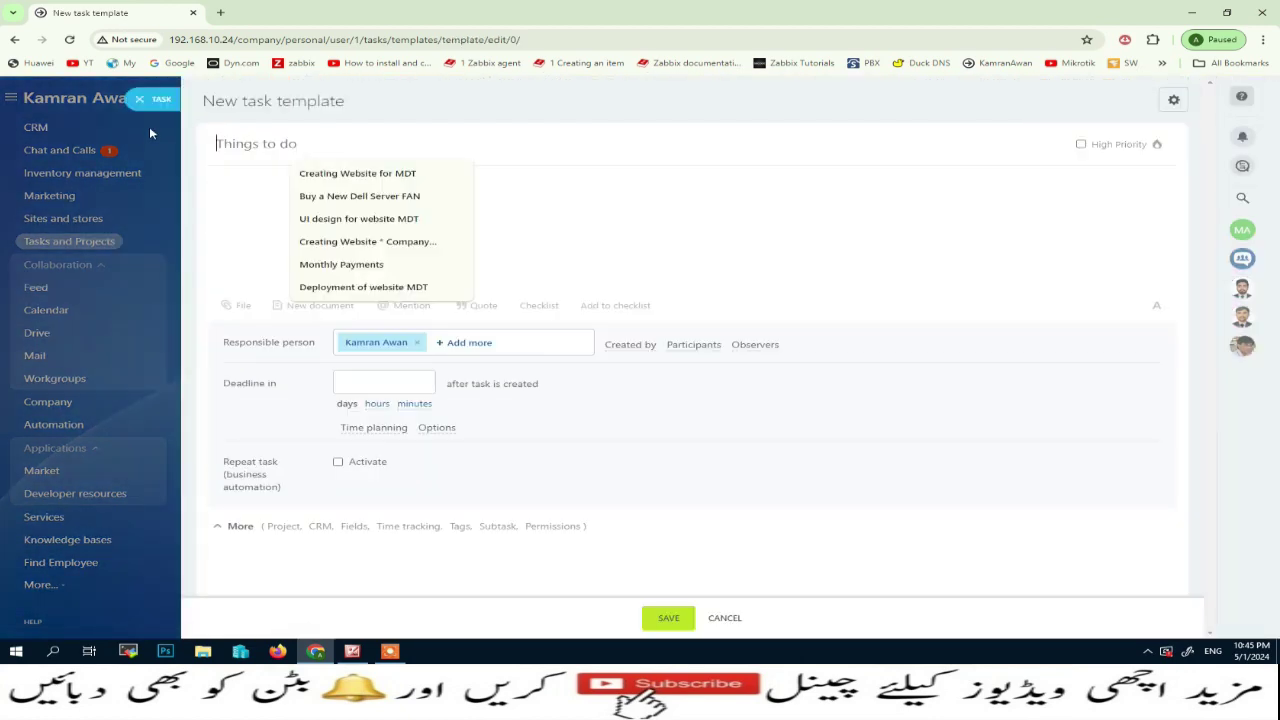
text(Mo)
click(388, 181)
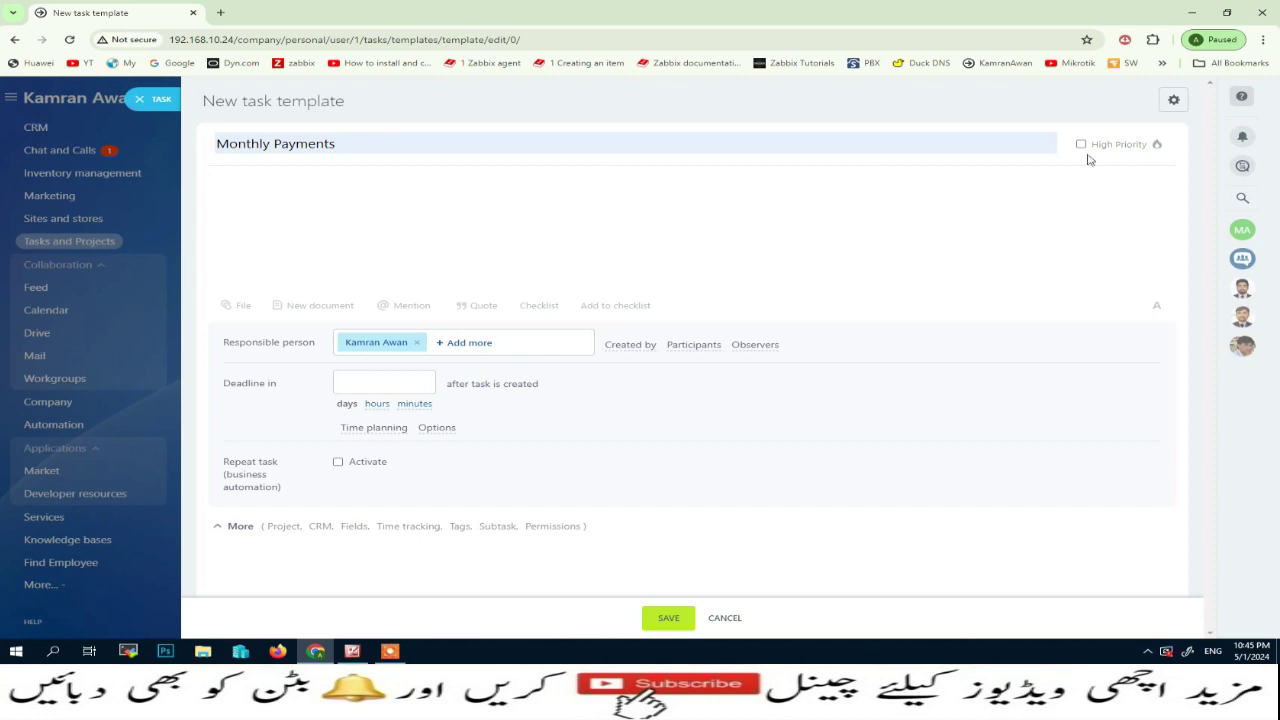
Replace the template's responsible person with another employee and set the deadline to 2 days after task creation.
click(1157, 146)
click(1158, 146)
click(417, 342)
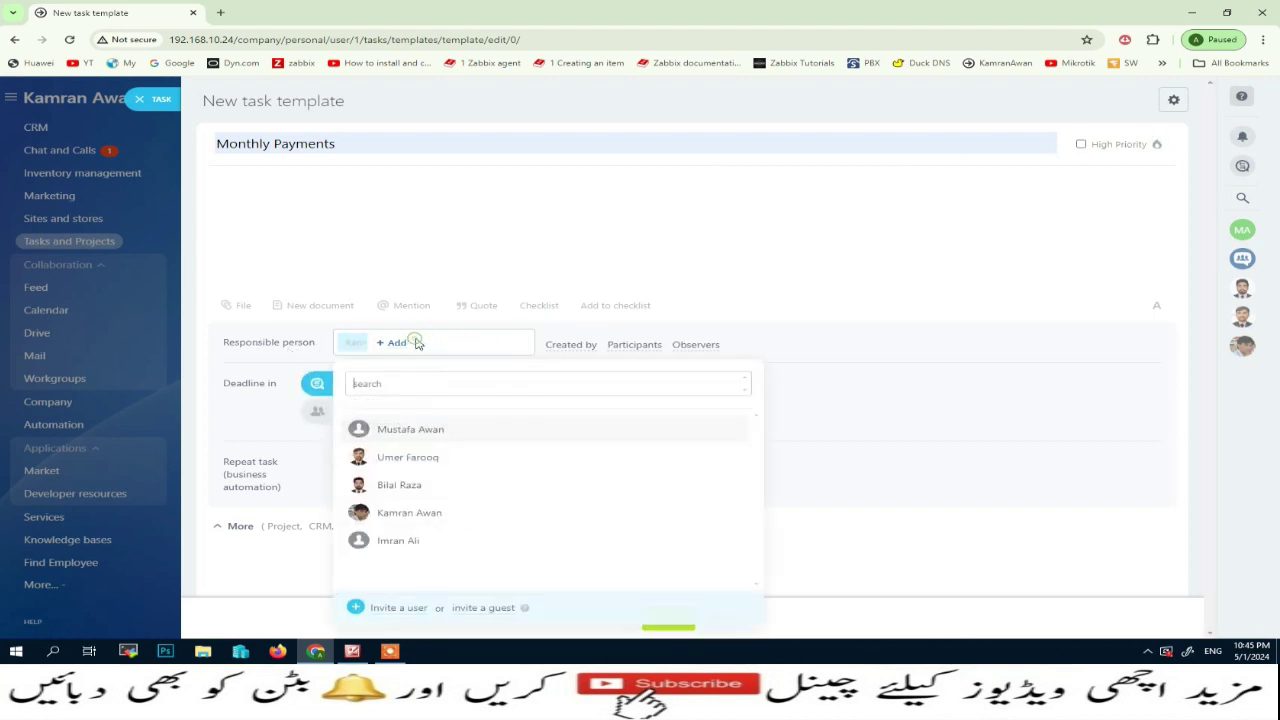
click(425, 433)
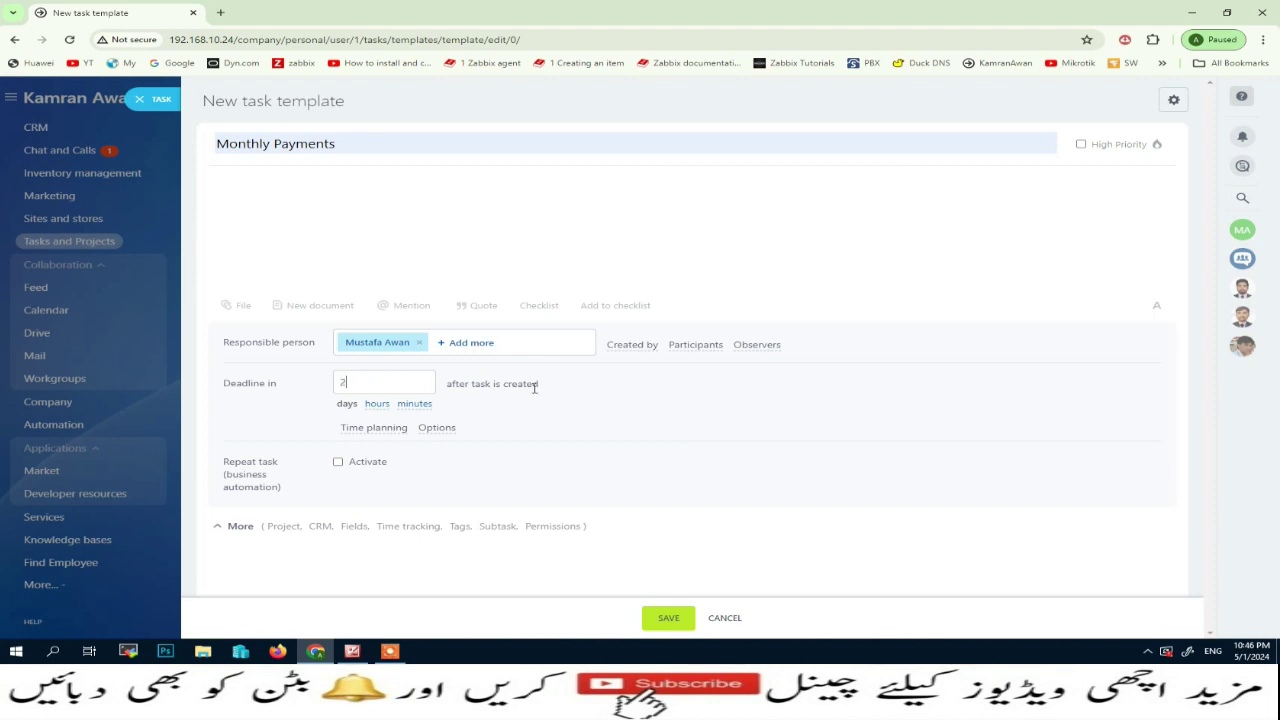
Add a checklist to the template with the items "Utility Bills Payment" and "Employee Salary".
click(540, 308)
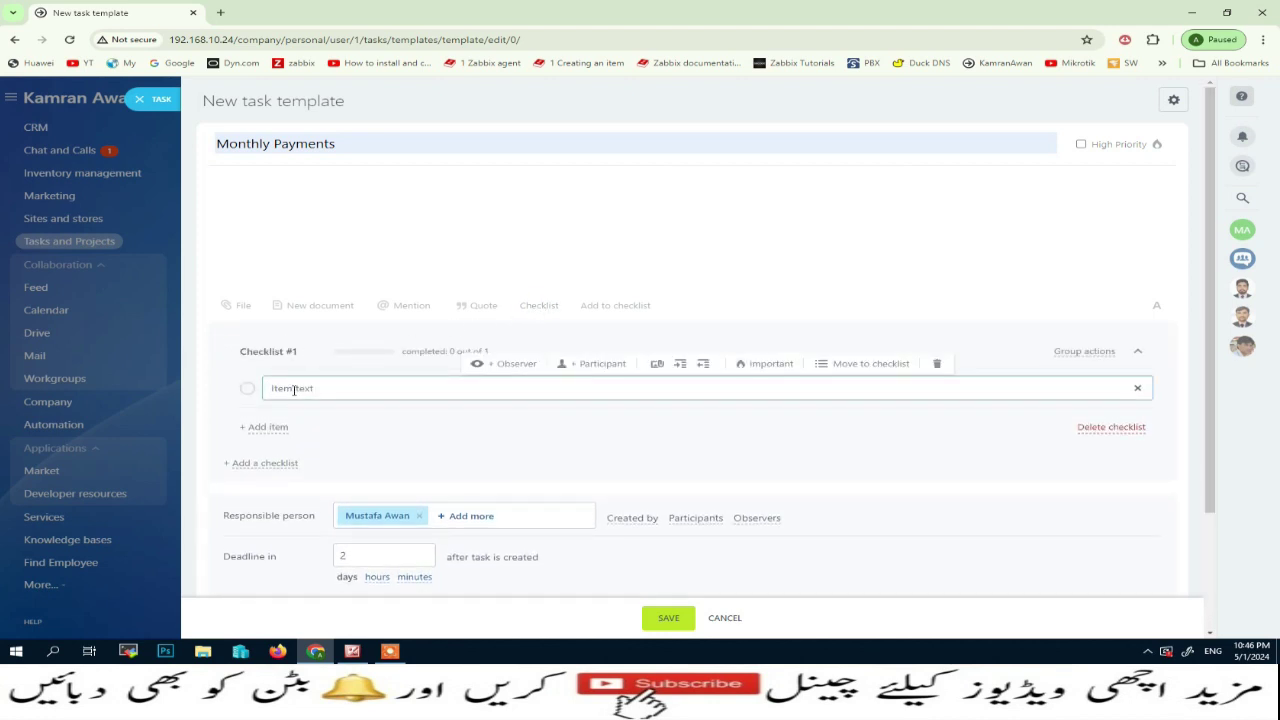
text(Utility Bills Payment)
click(270, 428)
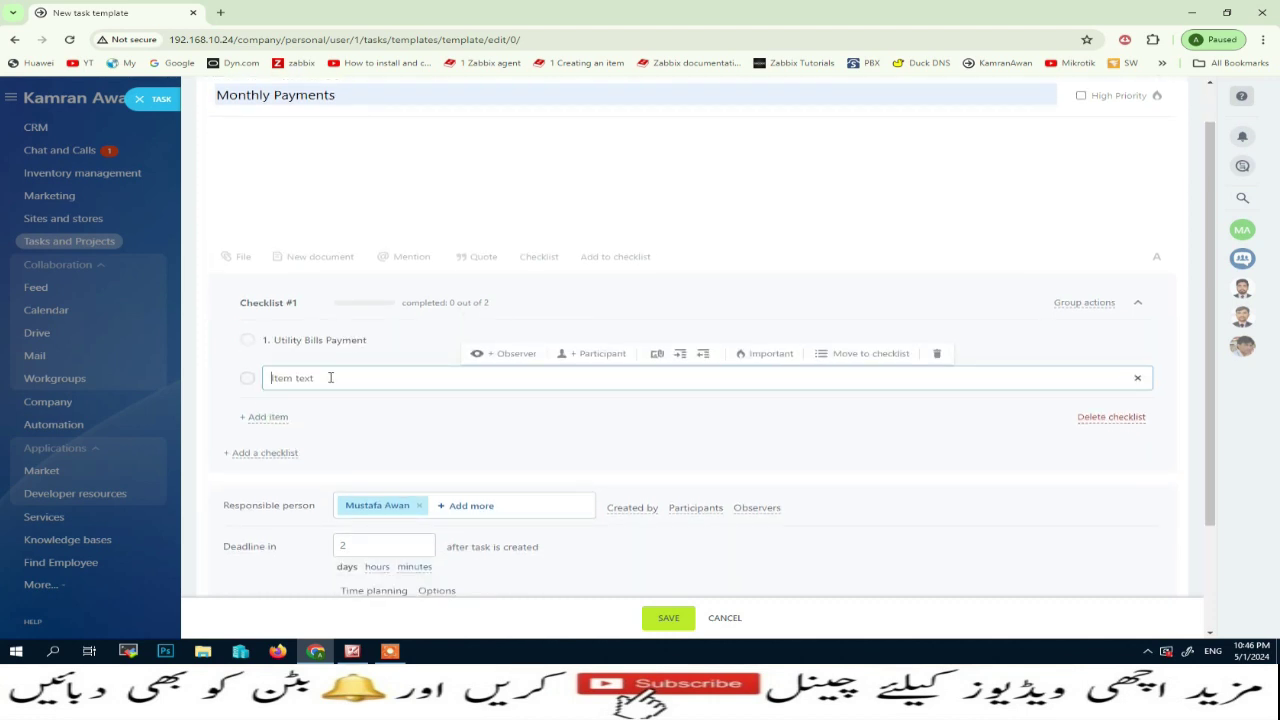
text(M)
key(BackSpace)
text(Em)
text(ployee Salary)
click(392, 420)
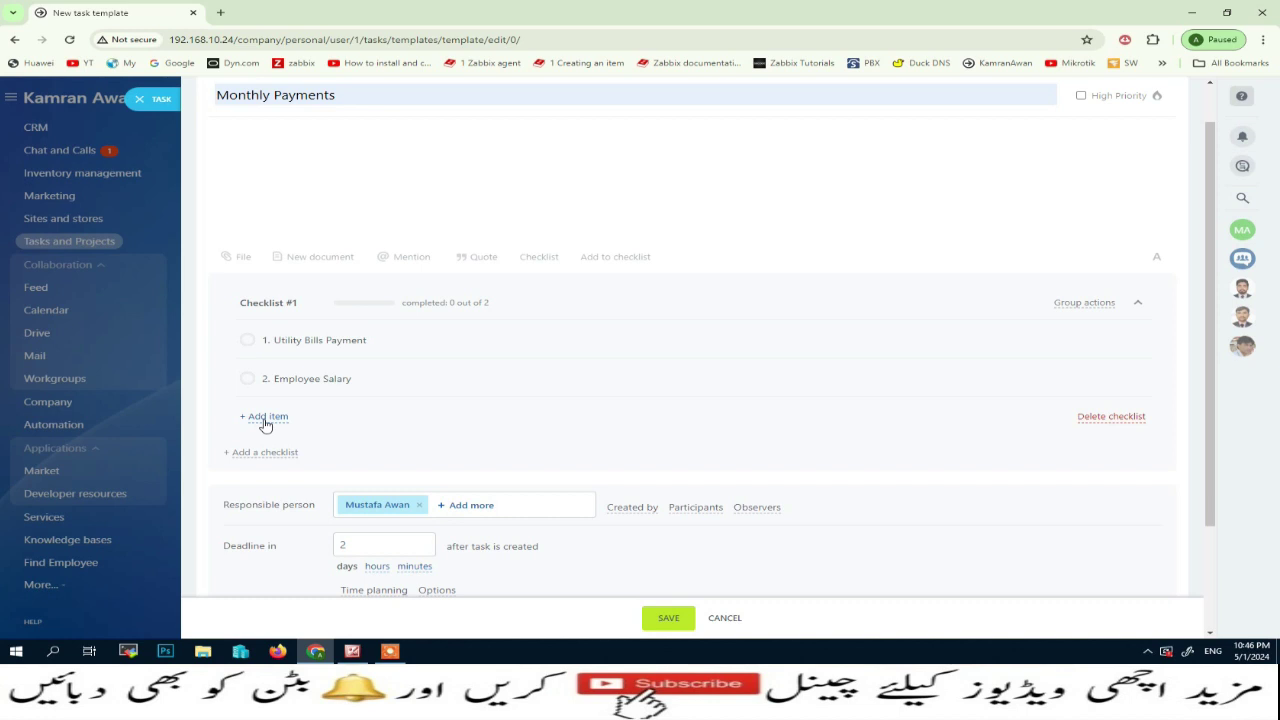
Expand the template's additional settings, activate task repetition and choose month as the repeat term.
scroll(265, 425, down, 2)
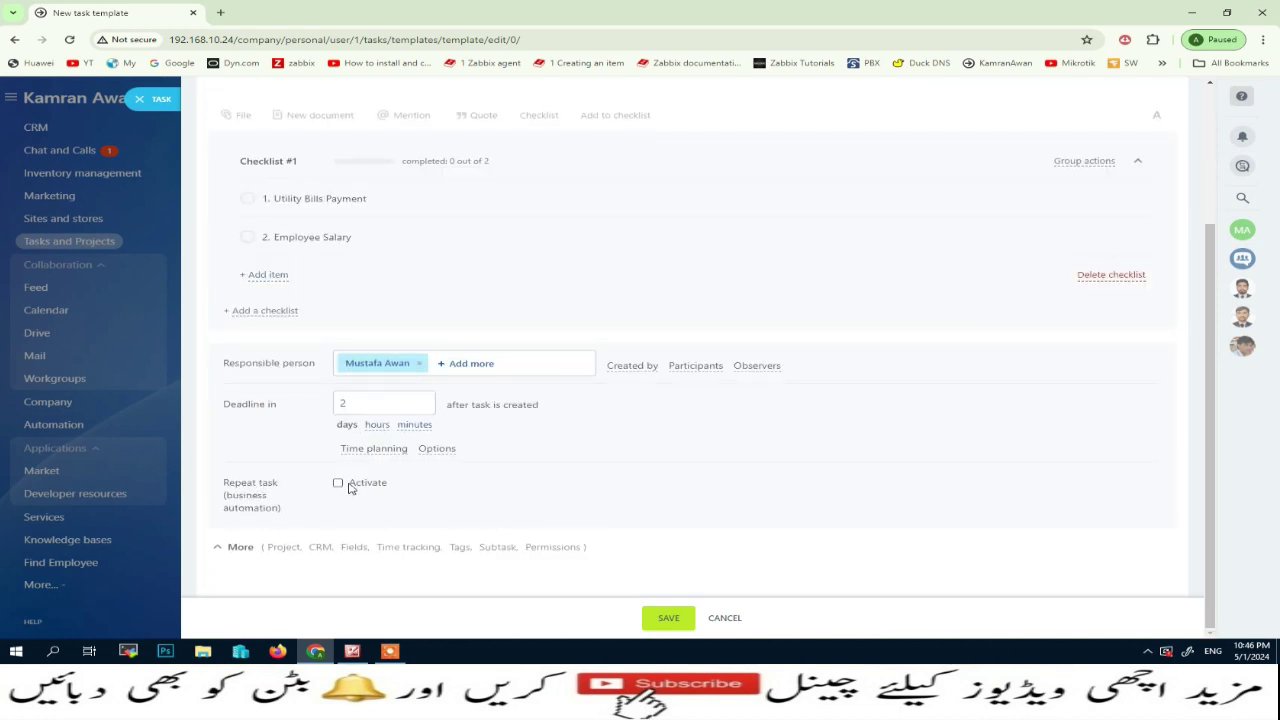
click(223, 549)
scroll(260, 500, down, 4)
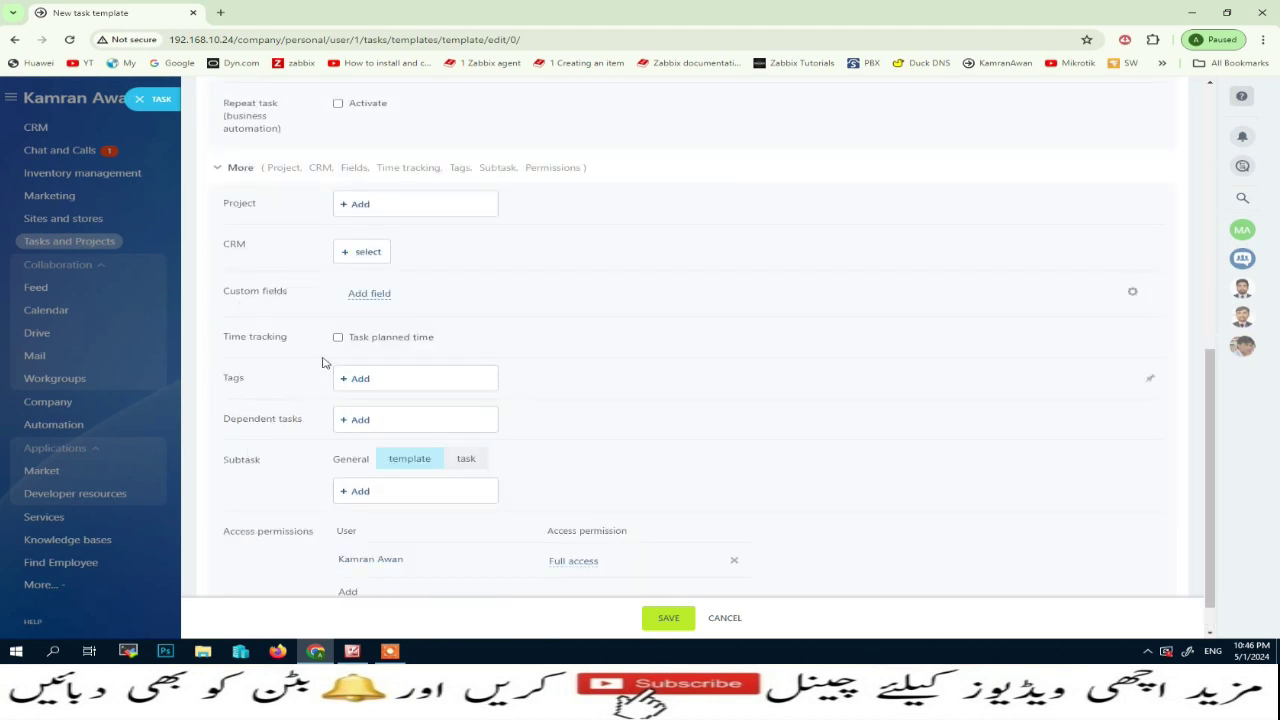
scroll(323, 363, up, 2)
click(370, 295)
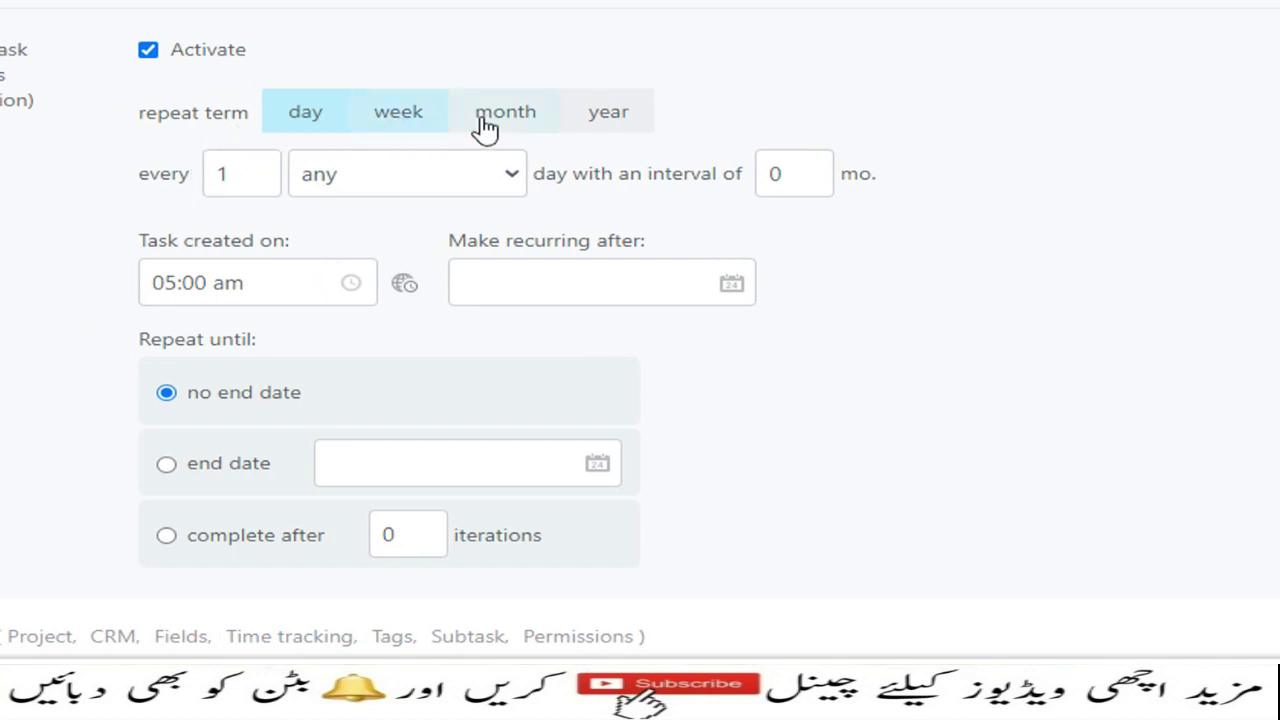
click(588, 120)
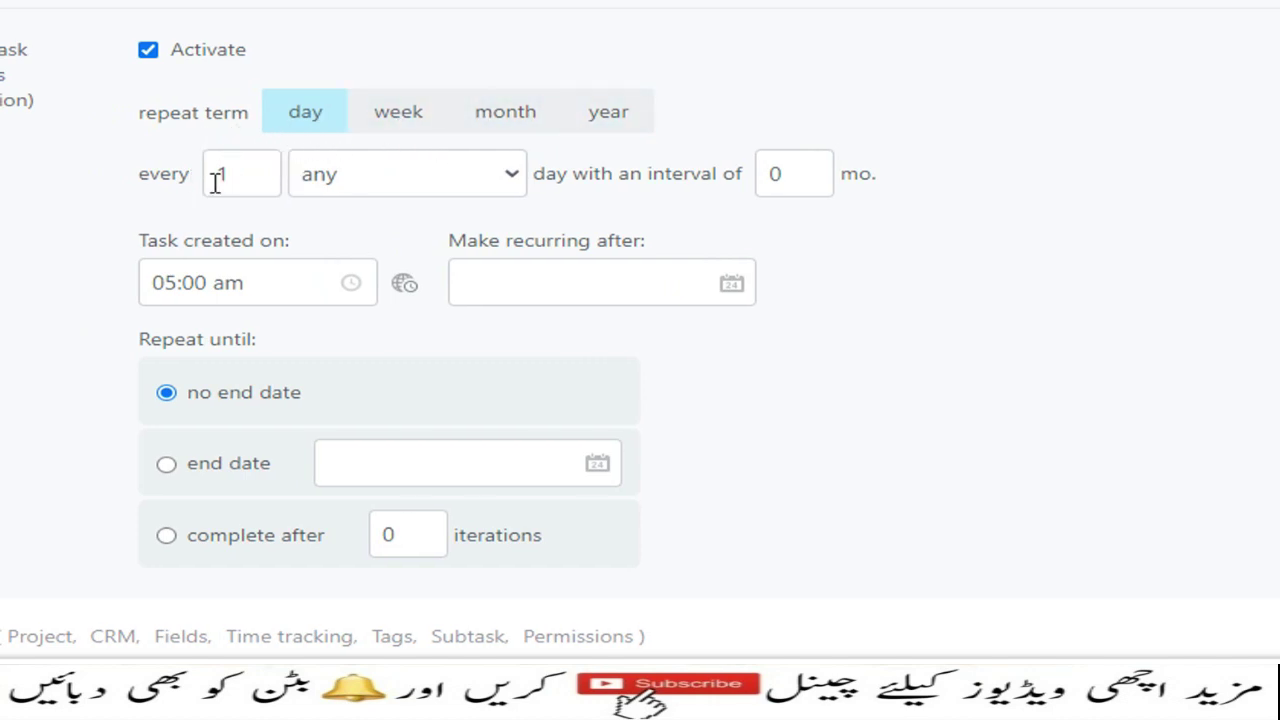
click(505, 180)
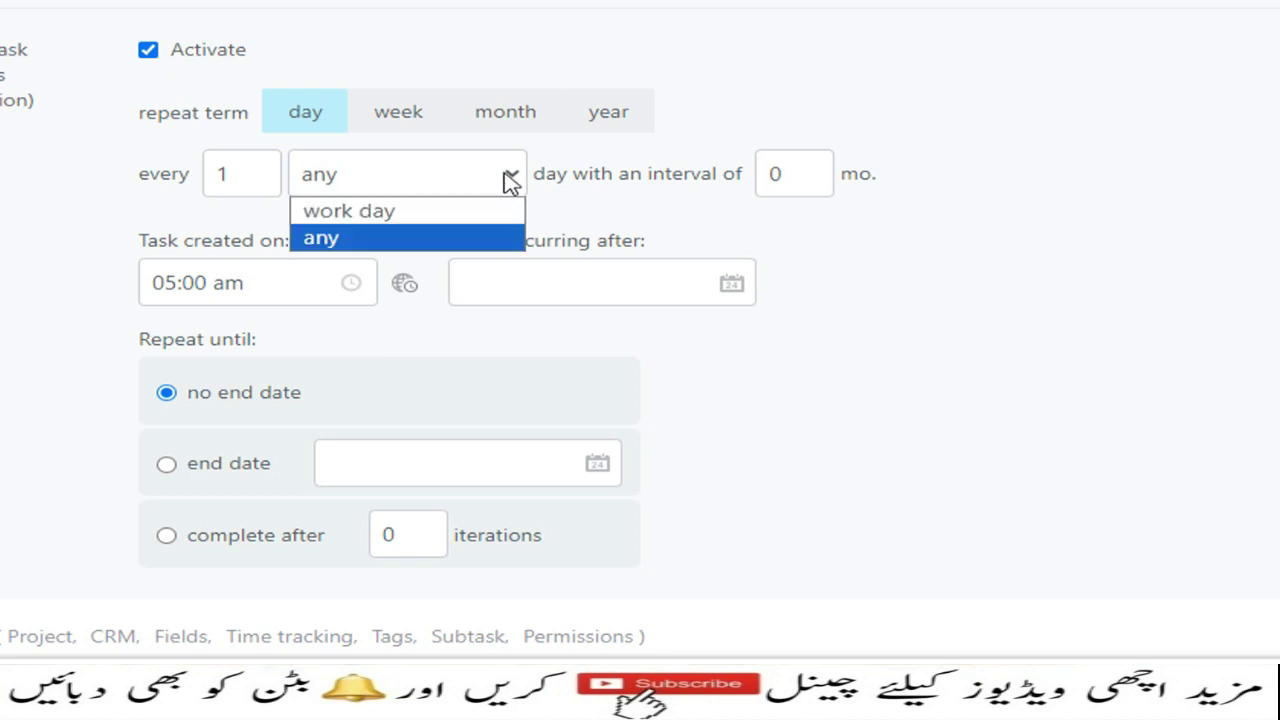
click(422, 116)
click(482, 118)
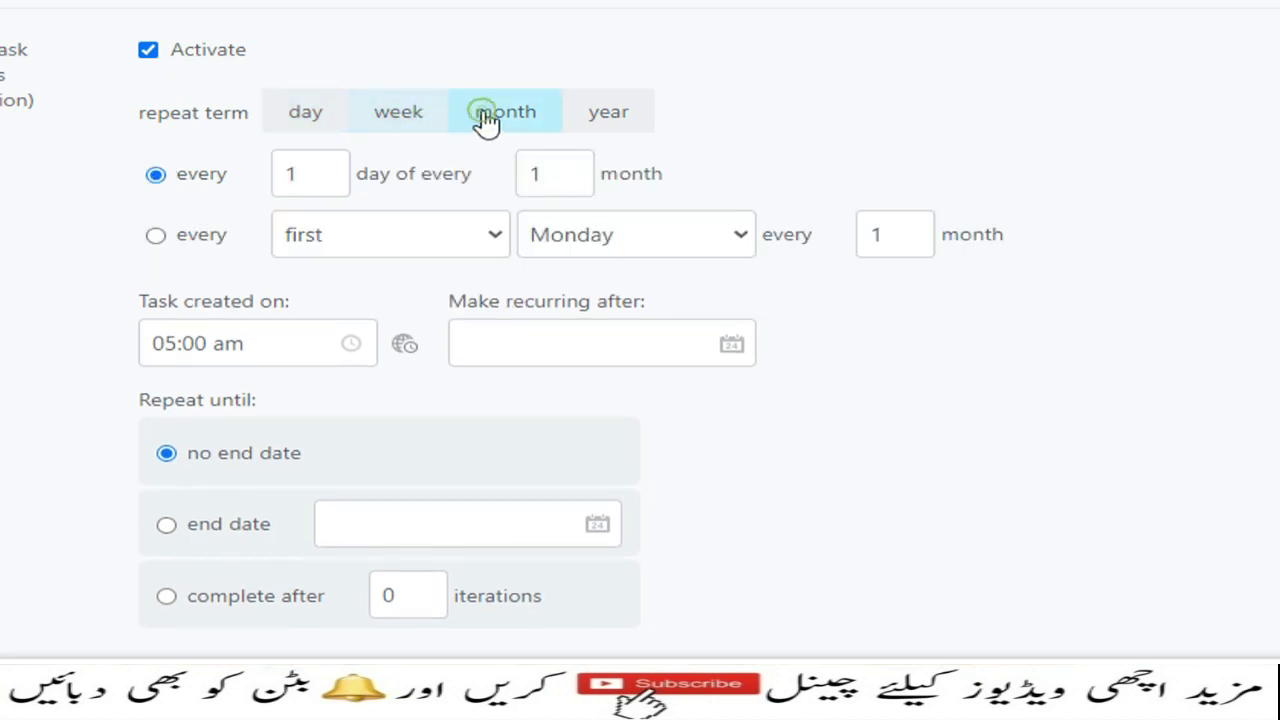
Set the task to repeat on day 3 of every month and review the alternative ordinal and weekday options.
click(340, 174)
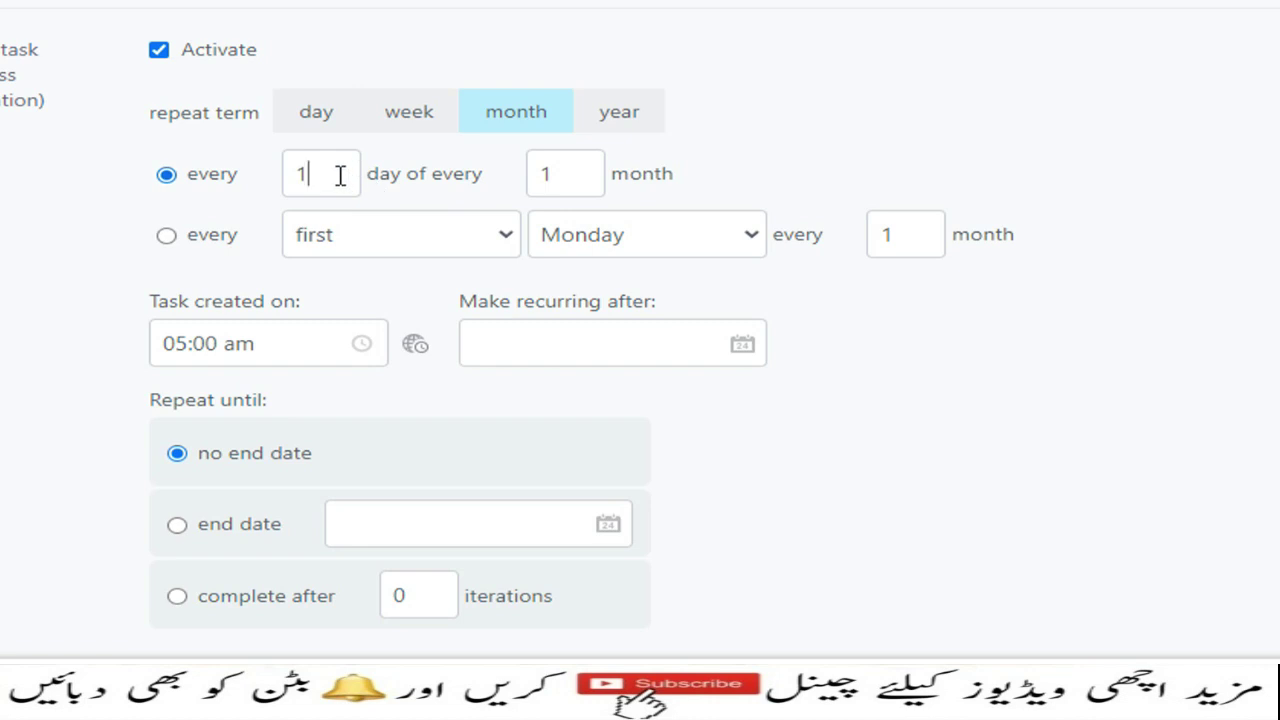
drag(340, 174, 265, 180)
text(3)
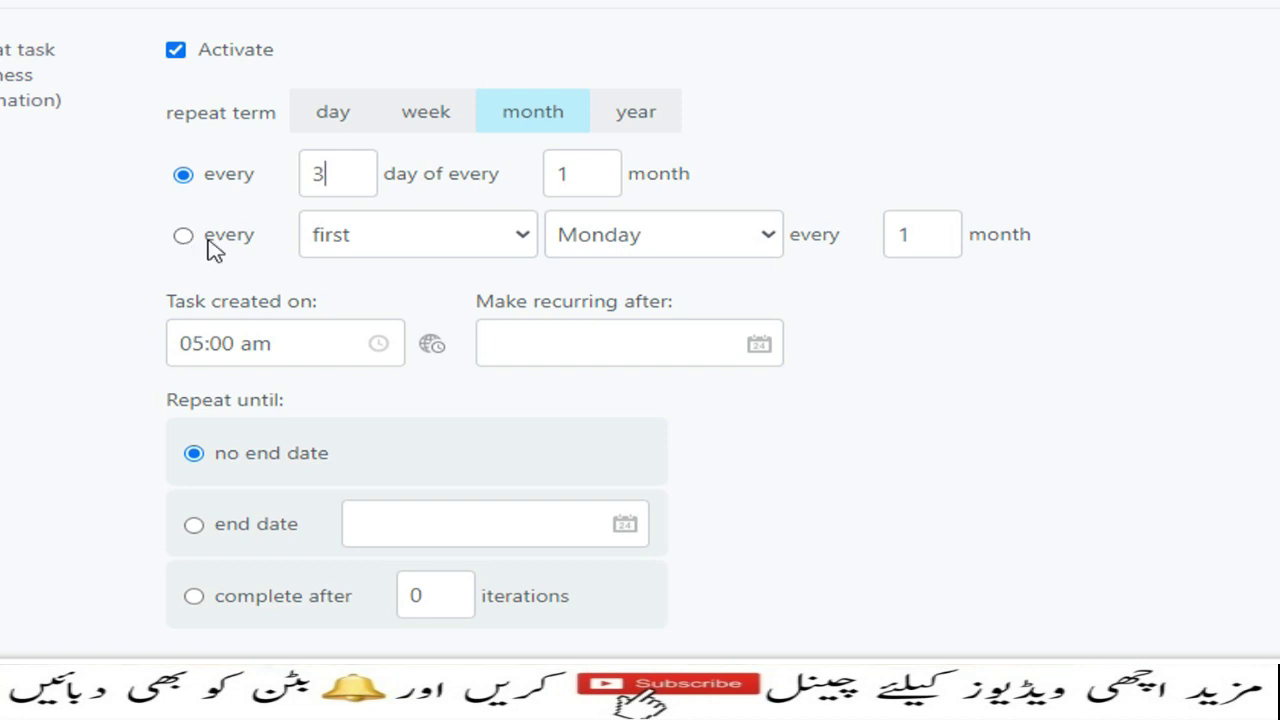
click(522, 237)
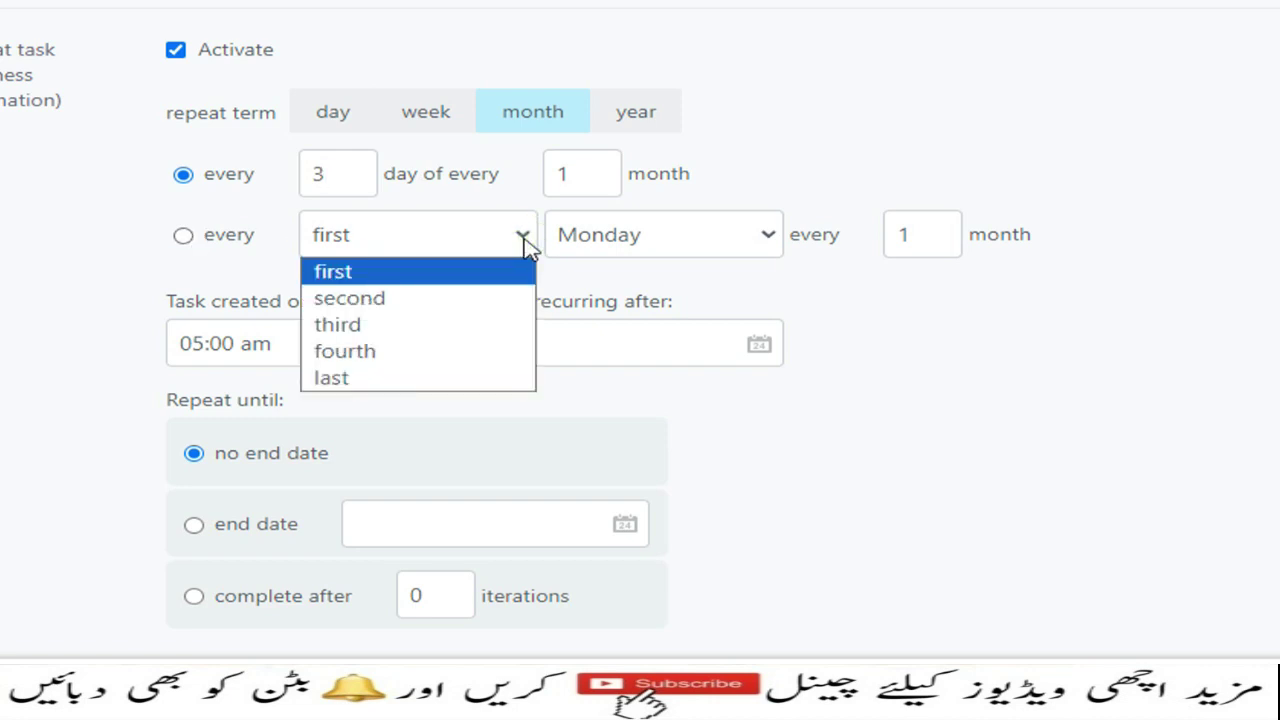
click(431, 275)
click(766, 237)
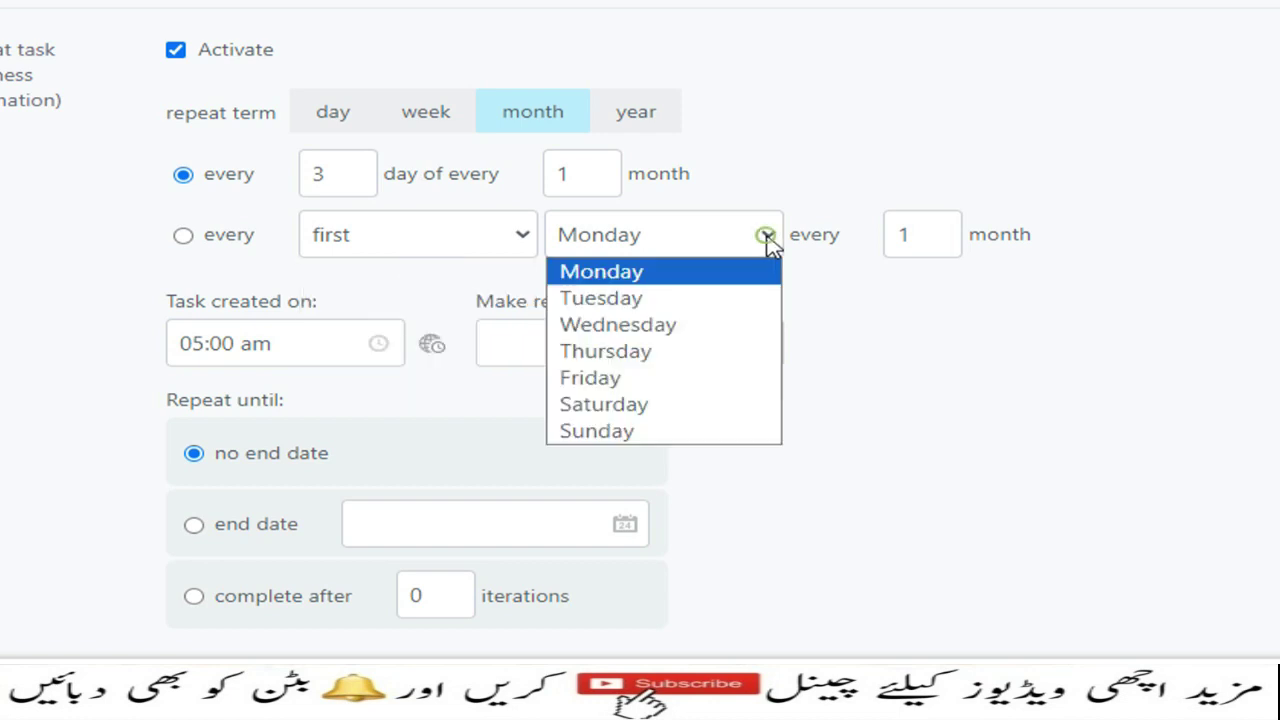
click(711, 274)
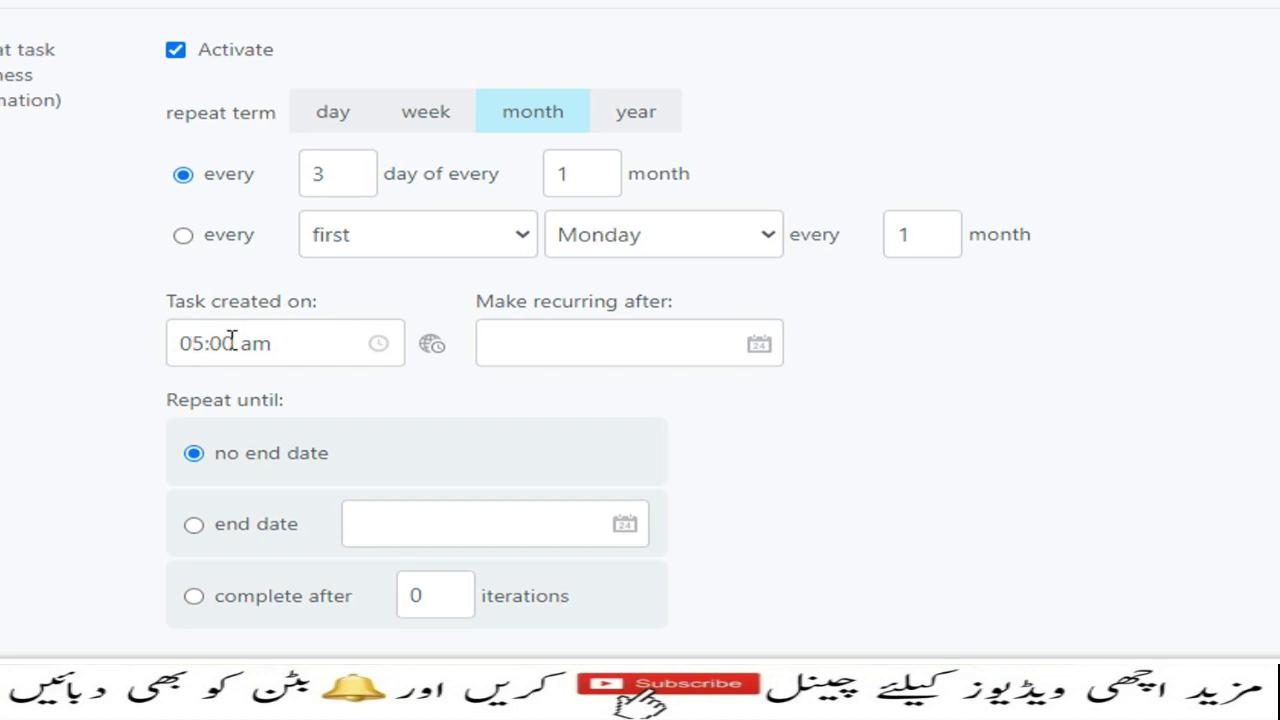
Set the repetition to complete after 12 iterations.
scroll(231, 340, down, 5)
scroll(271, 268, up, 3)
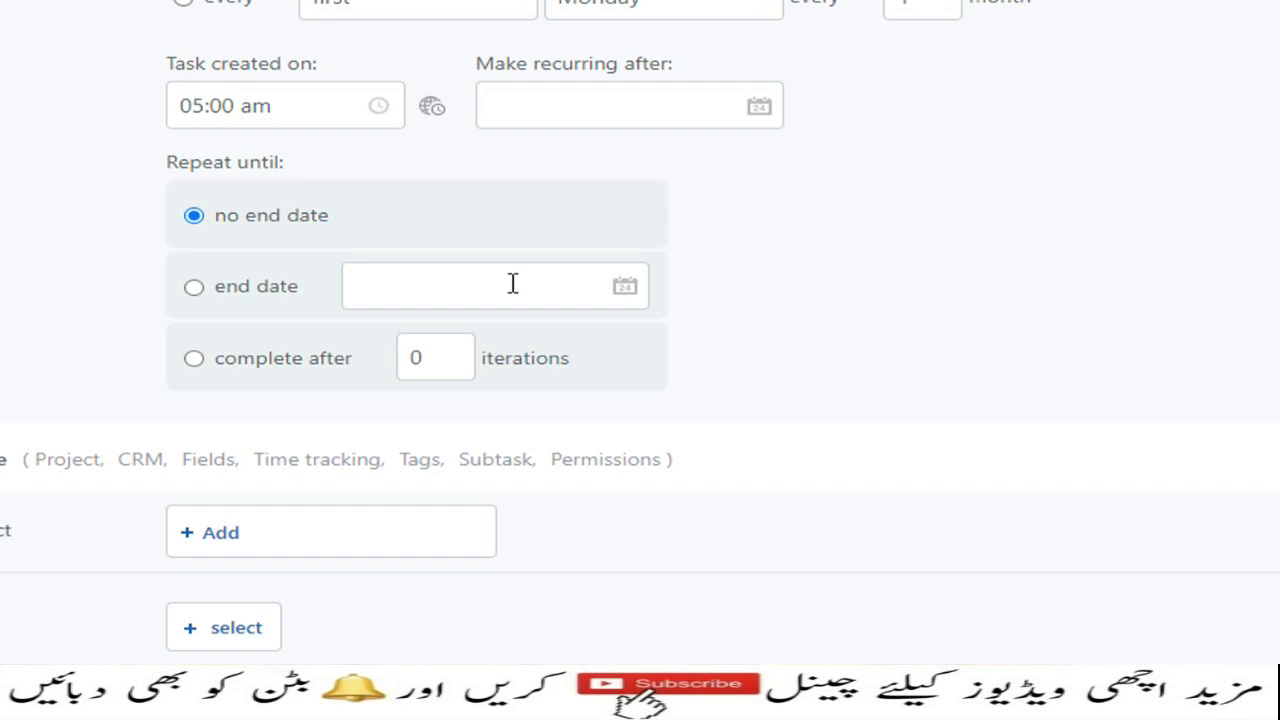
click(193, 360)
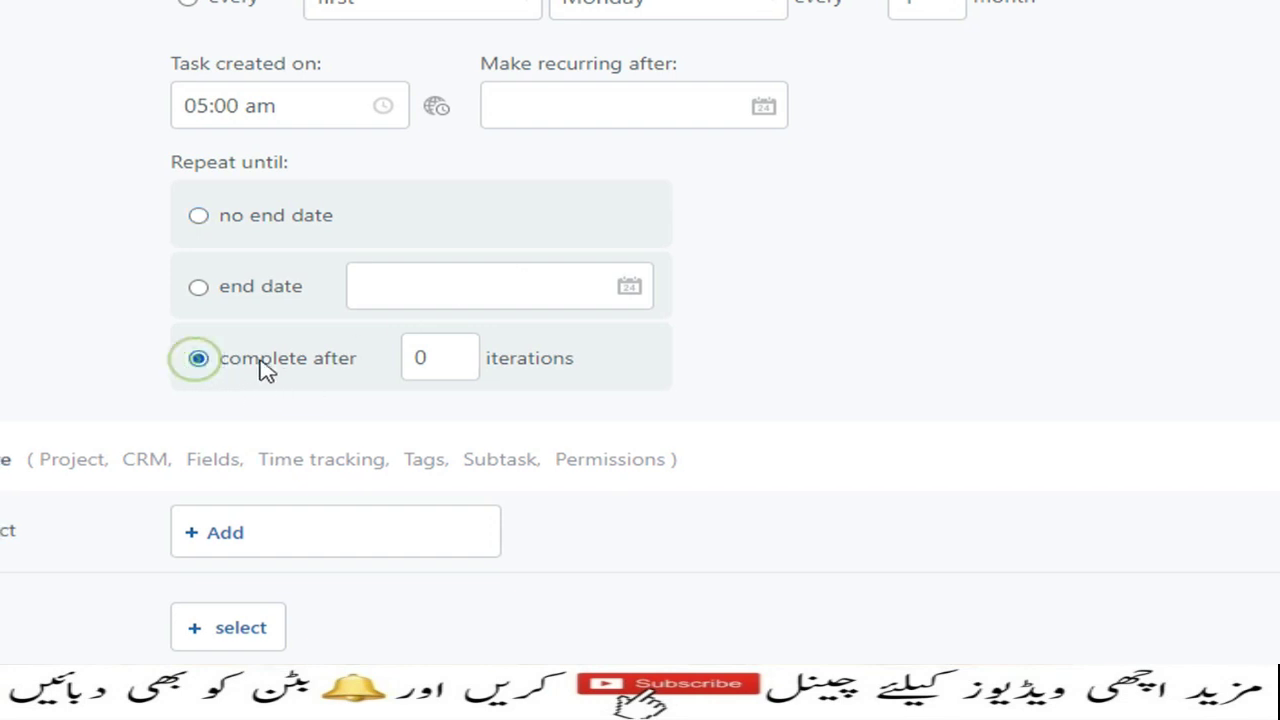
drag(420, 360, 399, 360)
text(12)
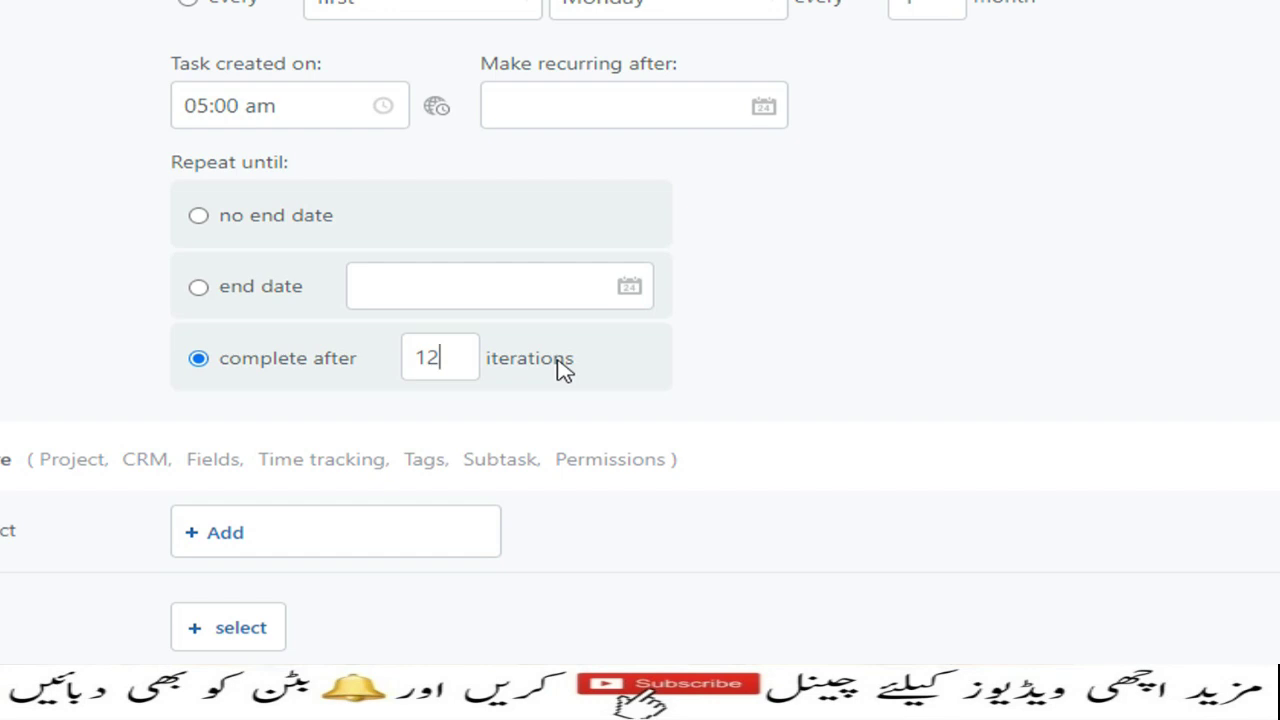
Tag the Monthly Payments template with Payment.
scroll(757, 574, down, 1)
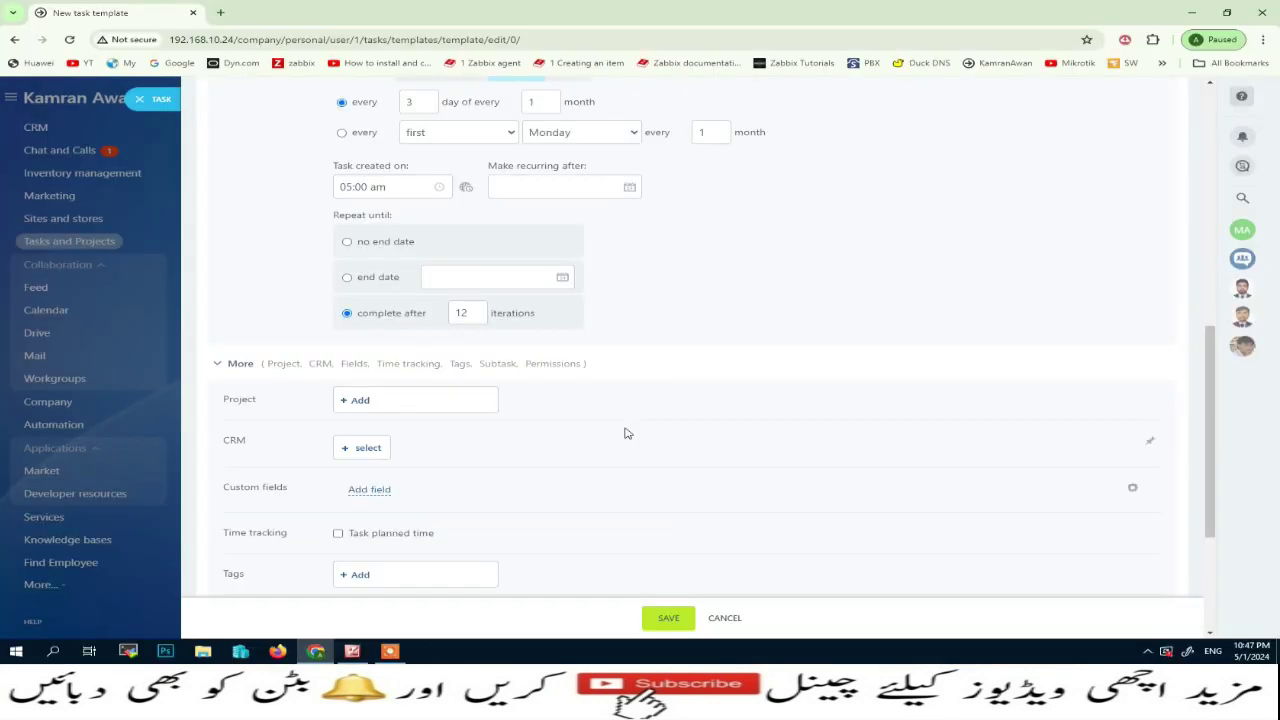
scroll(757, 566, down, 2)
scroll(646, 421, down, 1)
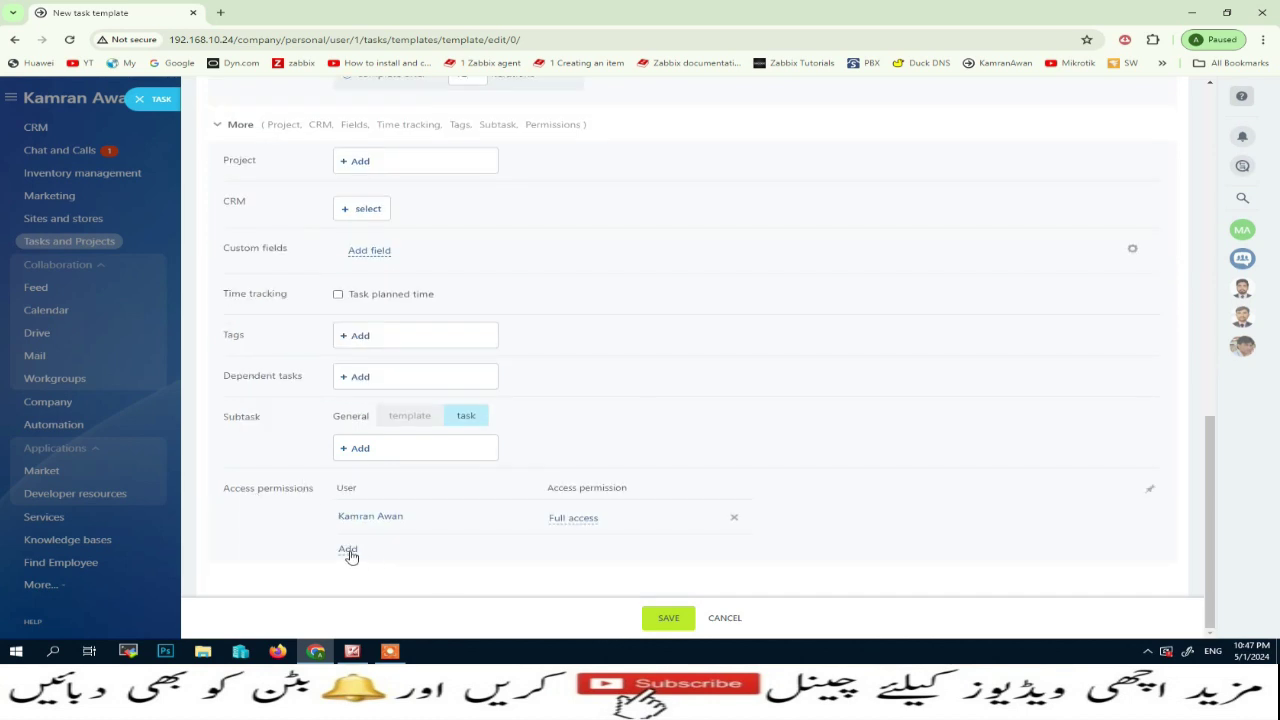
click(362, 338)
click(392, 418)
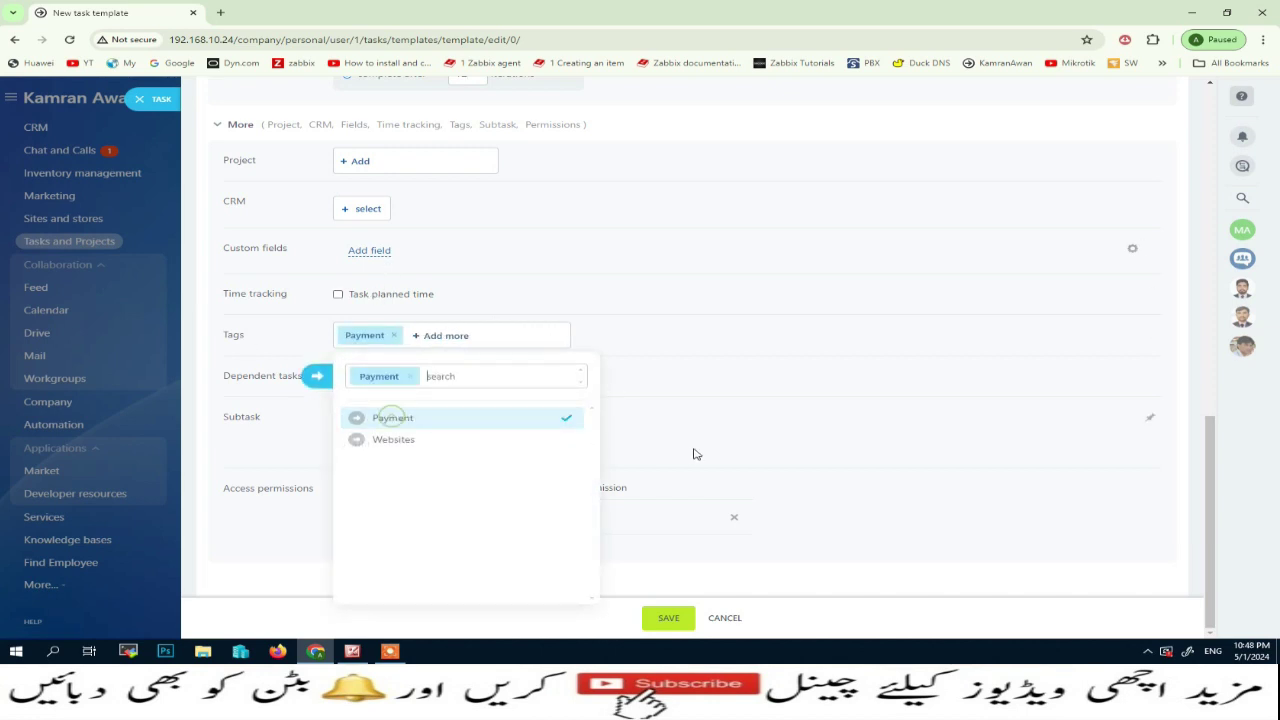
click(752, 420)
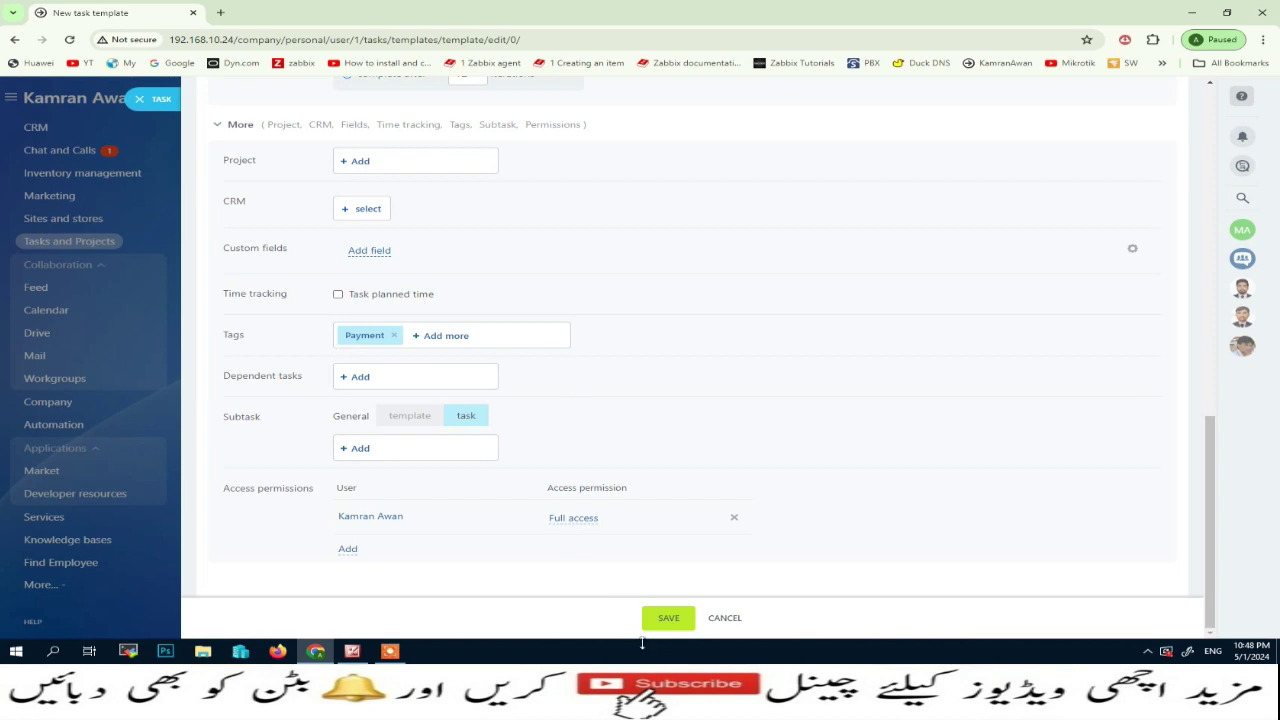
Save the Monthly Payments template and return to a refreshed task templates list.
click(666, 619)
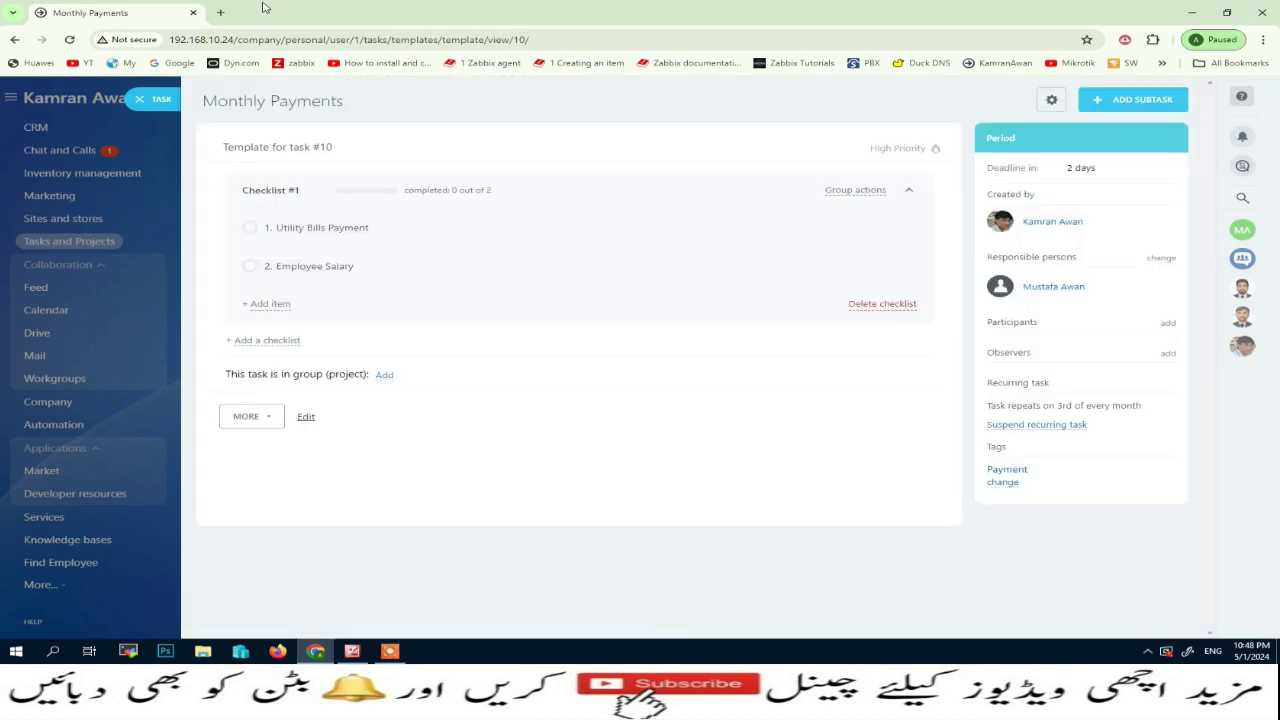
click(157, 102)
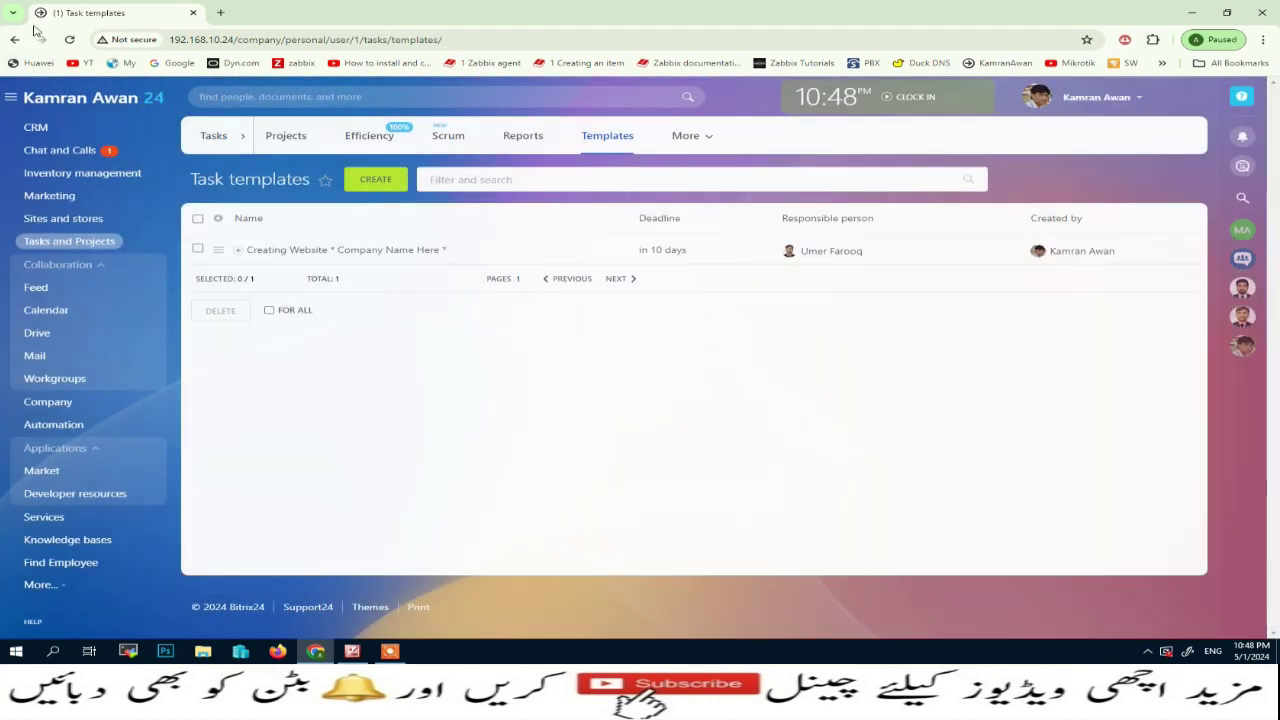
click(69, 39)
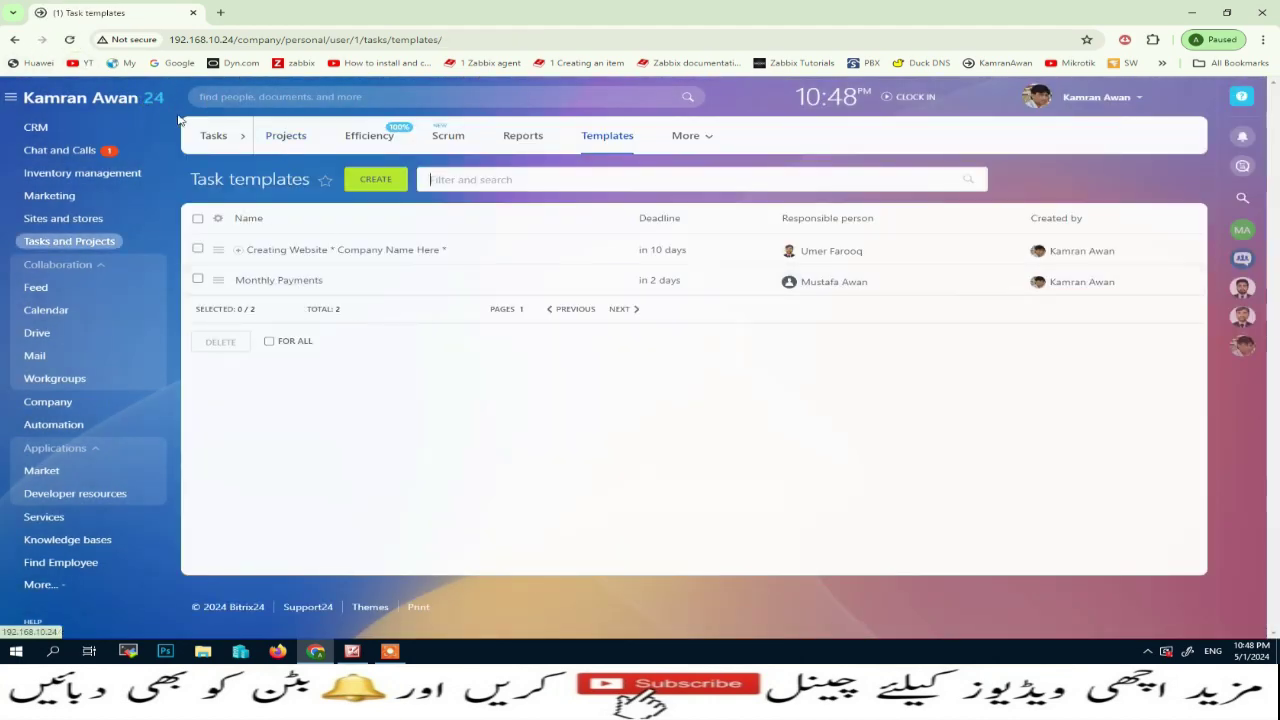
Preview a new task based on the Monthly Payments template from My tasks, close it without adding it, and return to the task templates list.
click(211, 142)
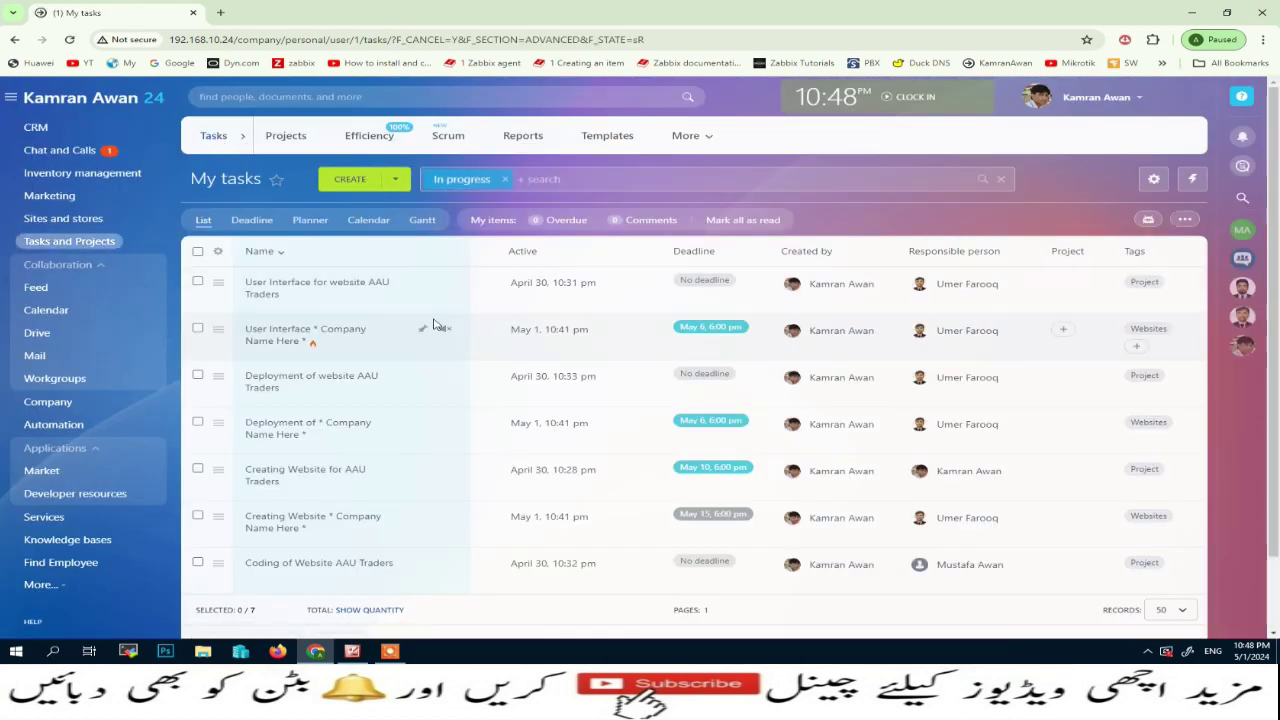
click(396, 179)
mouse_move(401, 245)
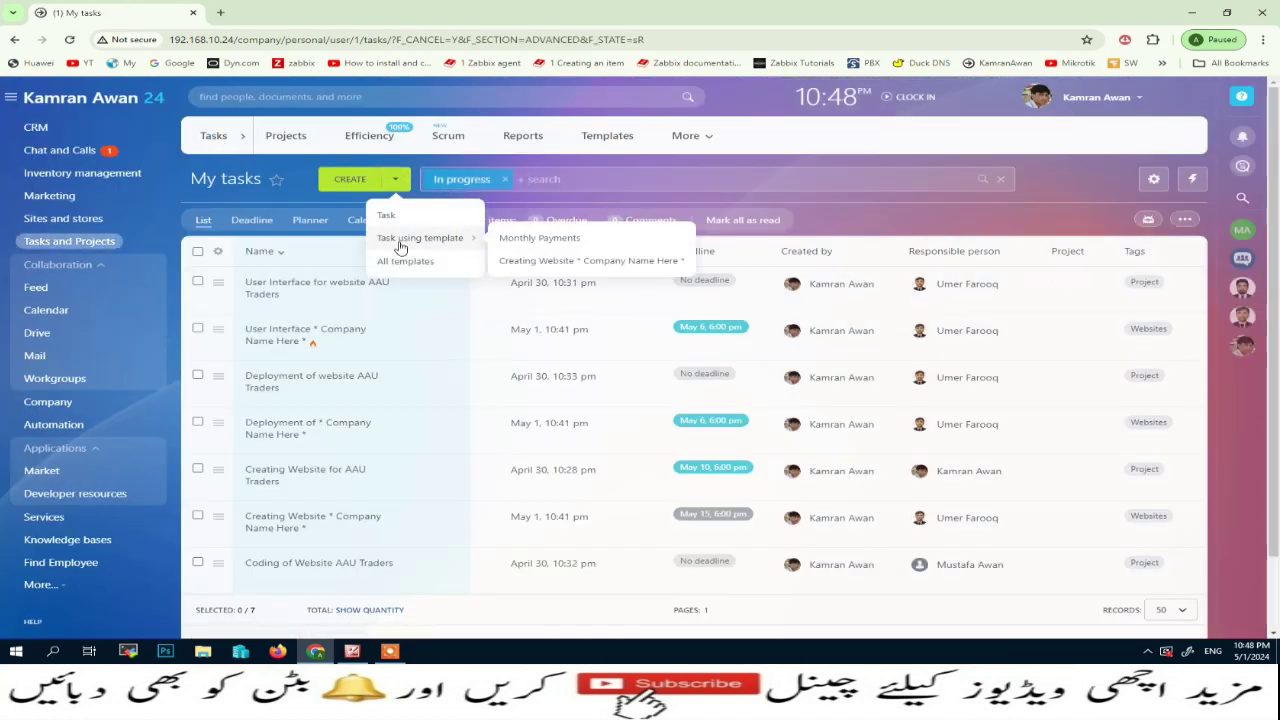
click(545, 241)
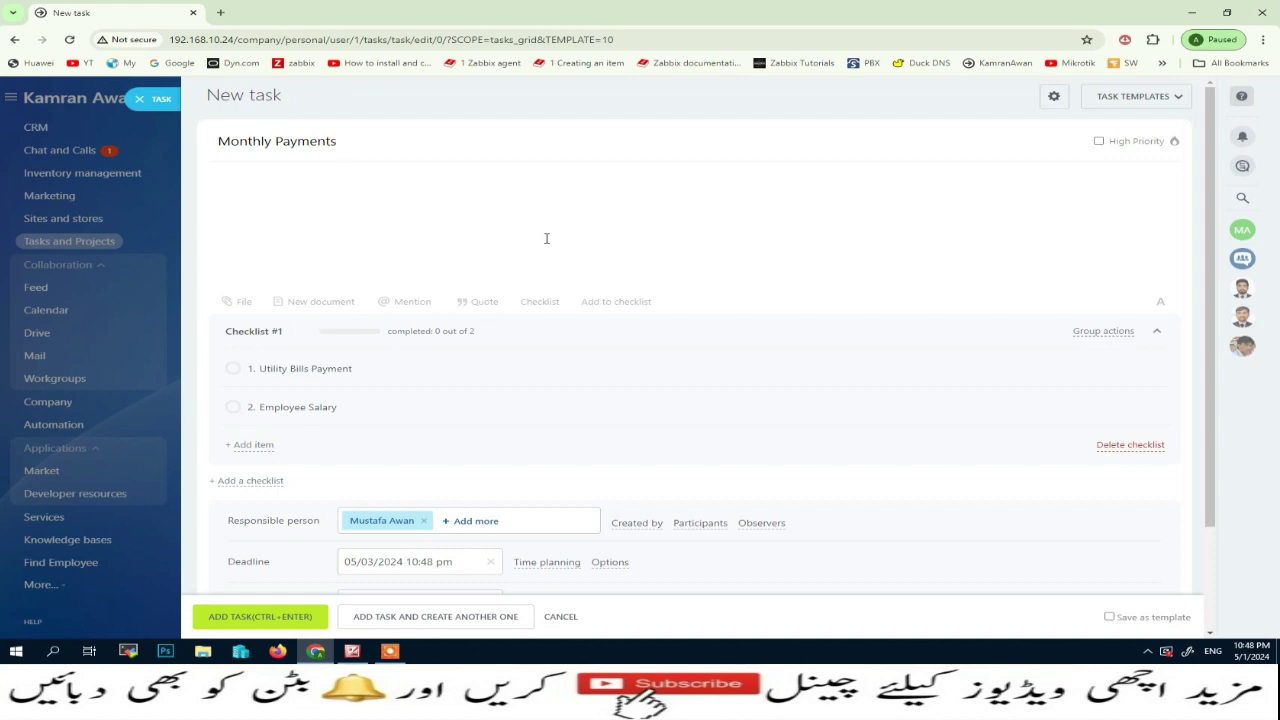
click(165, 100)
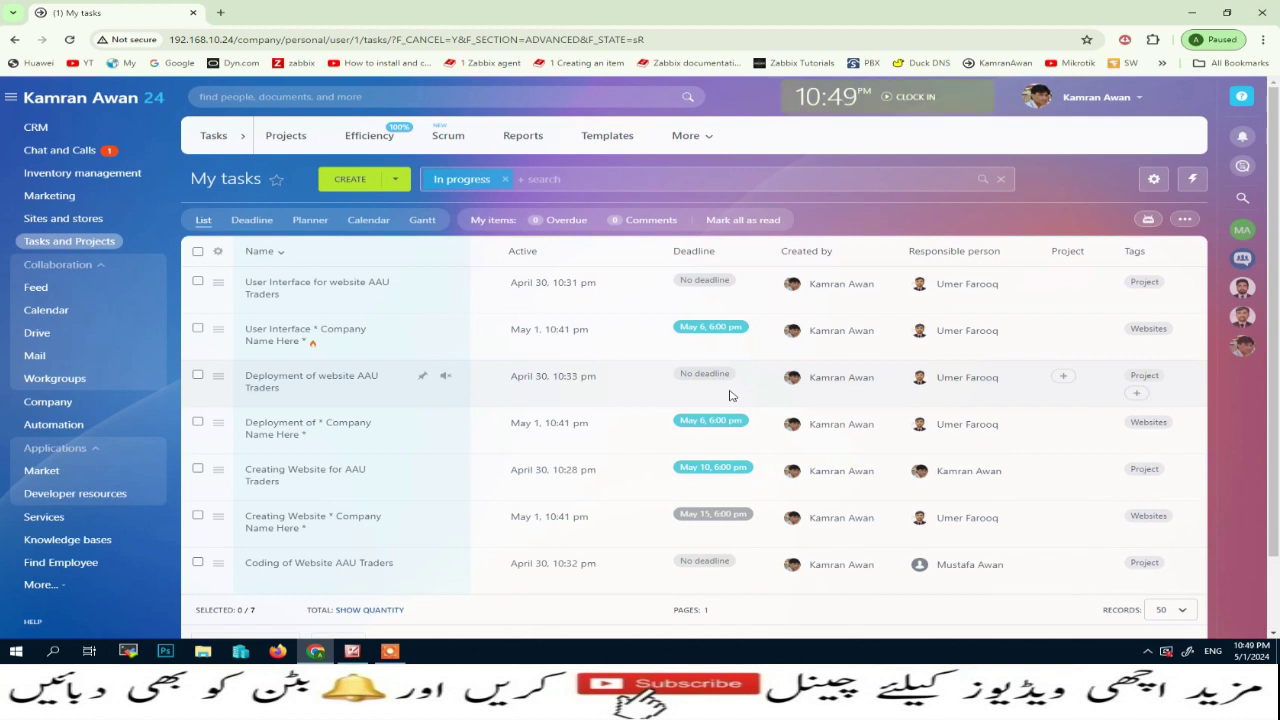
click(688, 135)
click(612, 137)
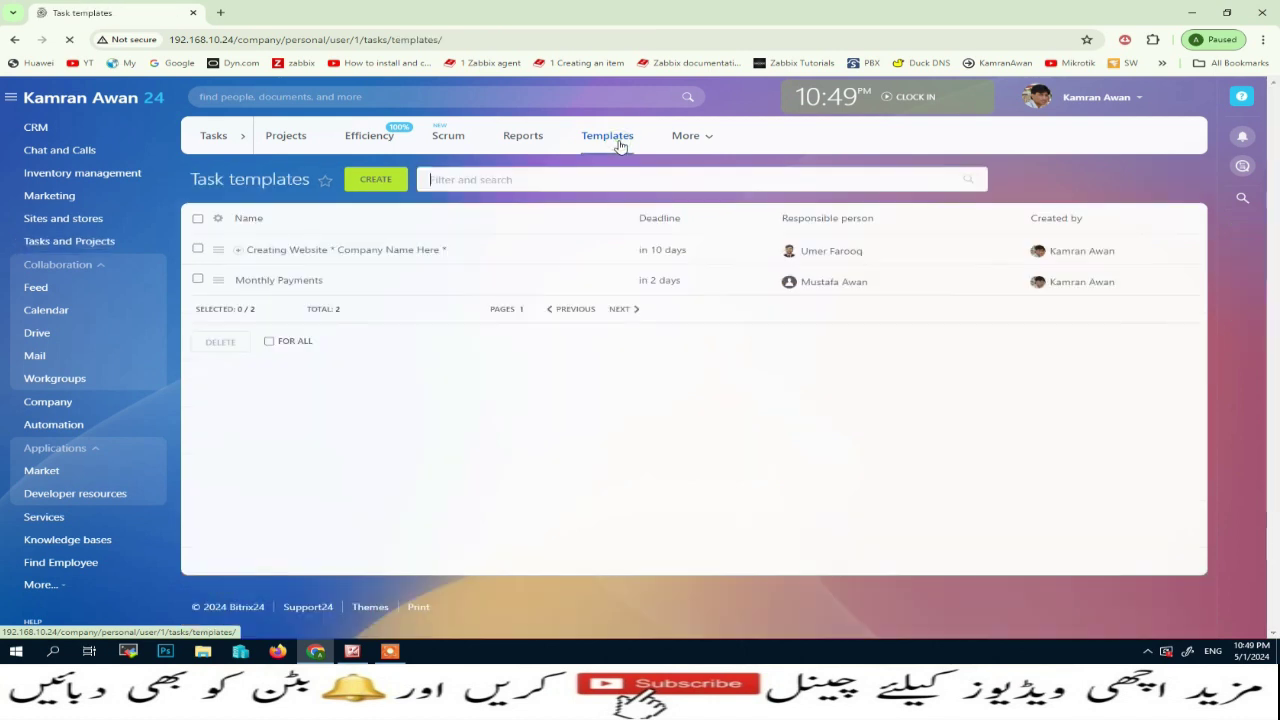